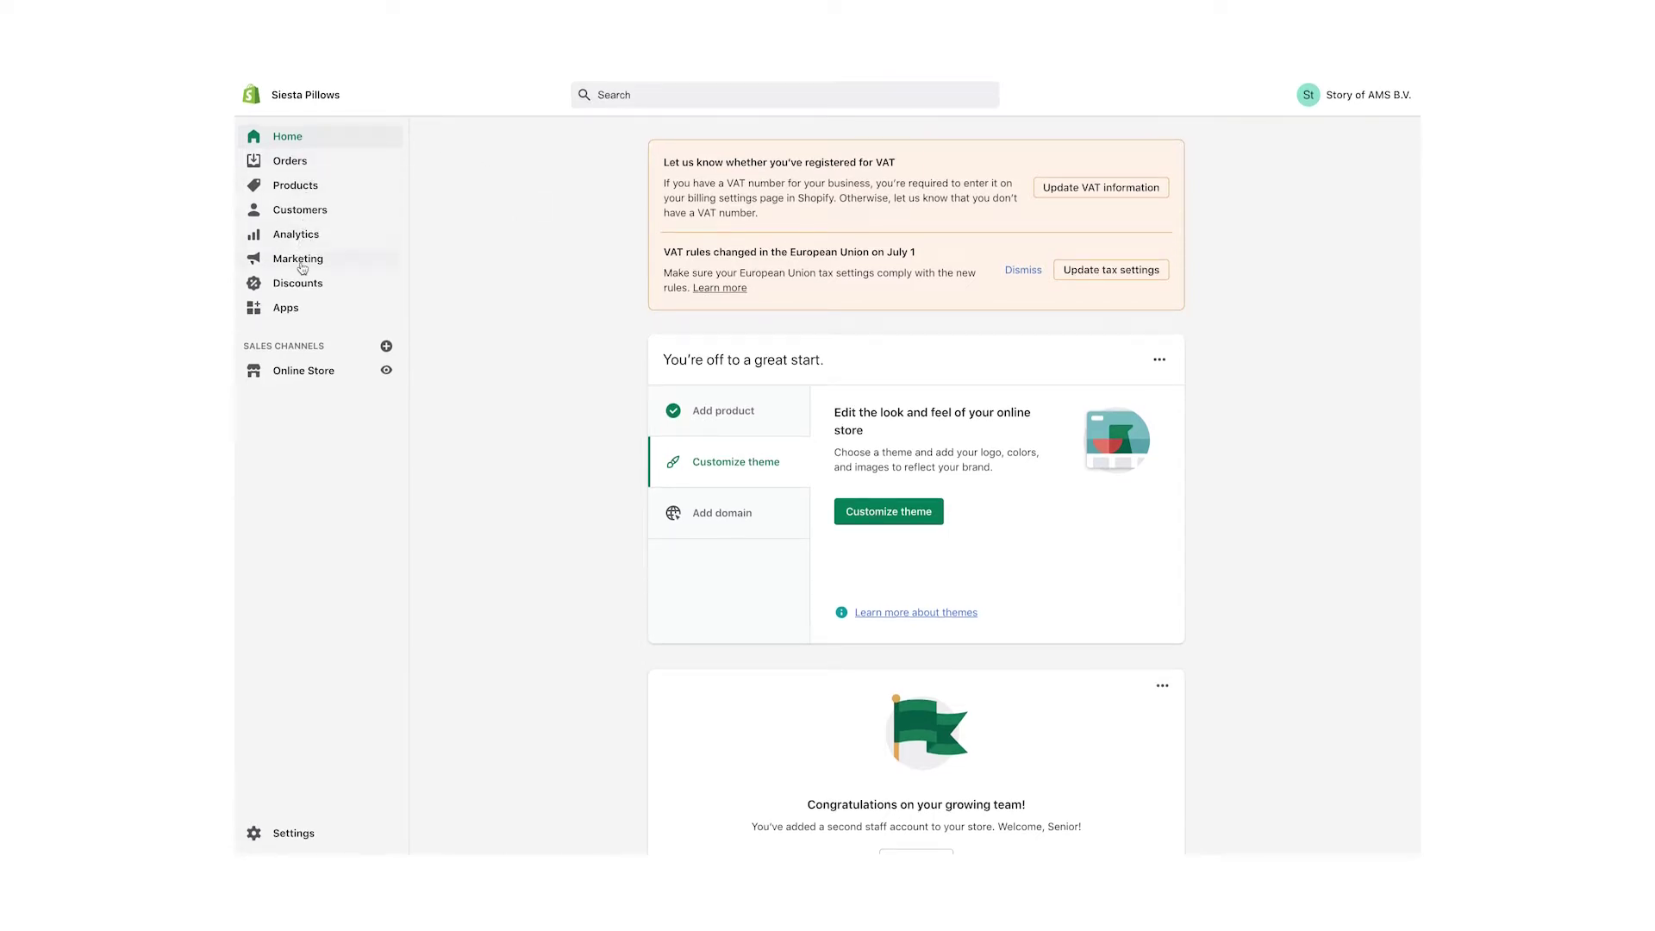
Launch Perfect Product Finder from Apps, glance at Analytics and Dashboard, and settle on the empty Flows list.
{"action": "left_click", "coordinate": [294, 312]}
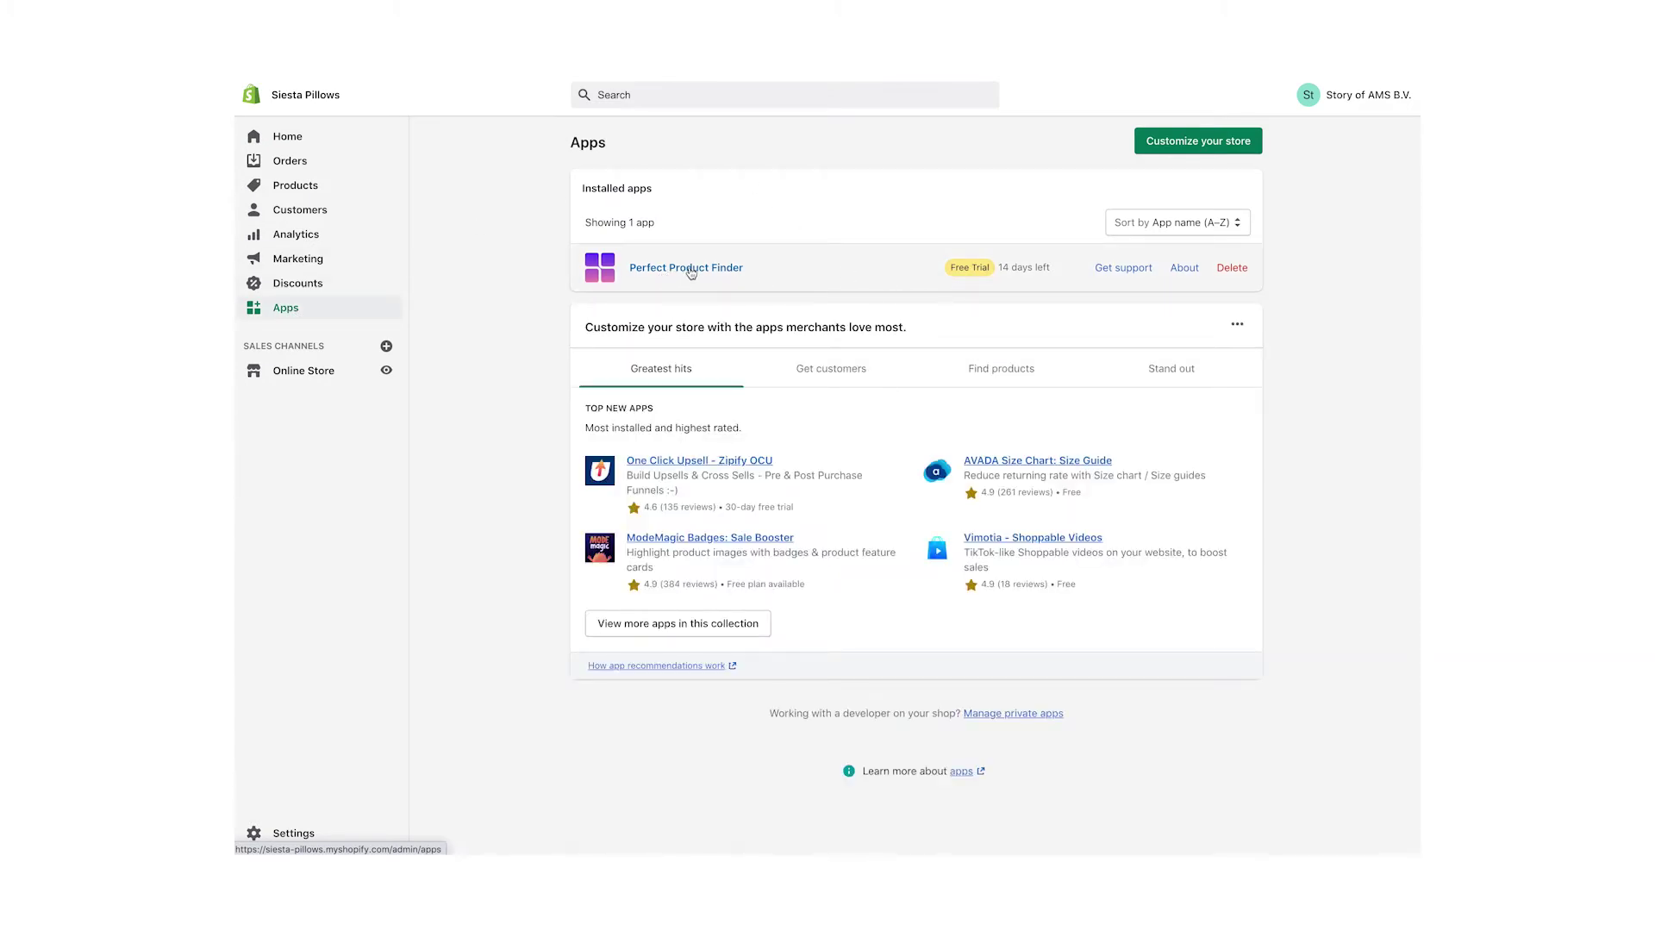
{"action": "left_click", "coordinate": [691, 270]}
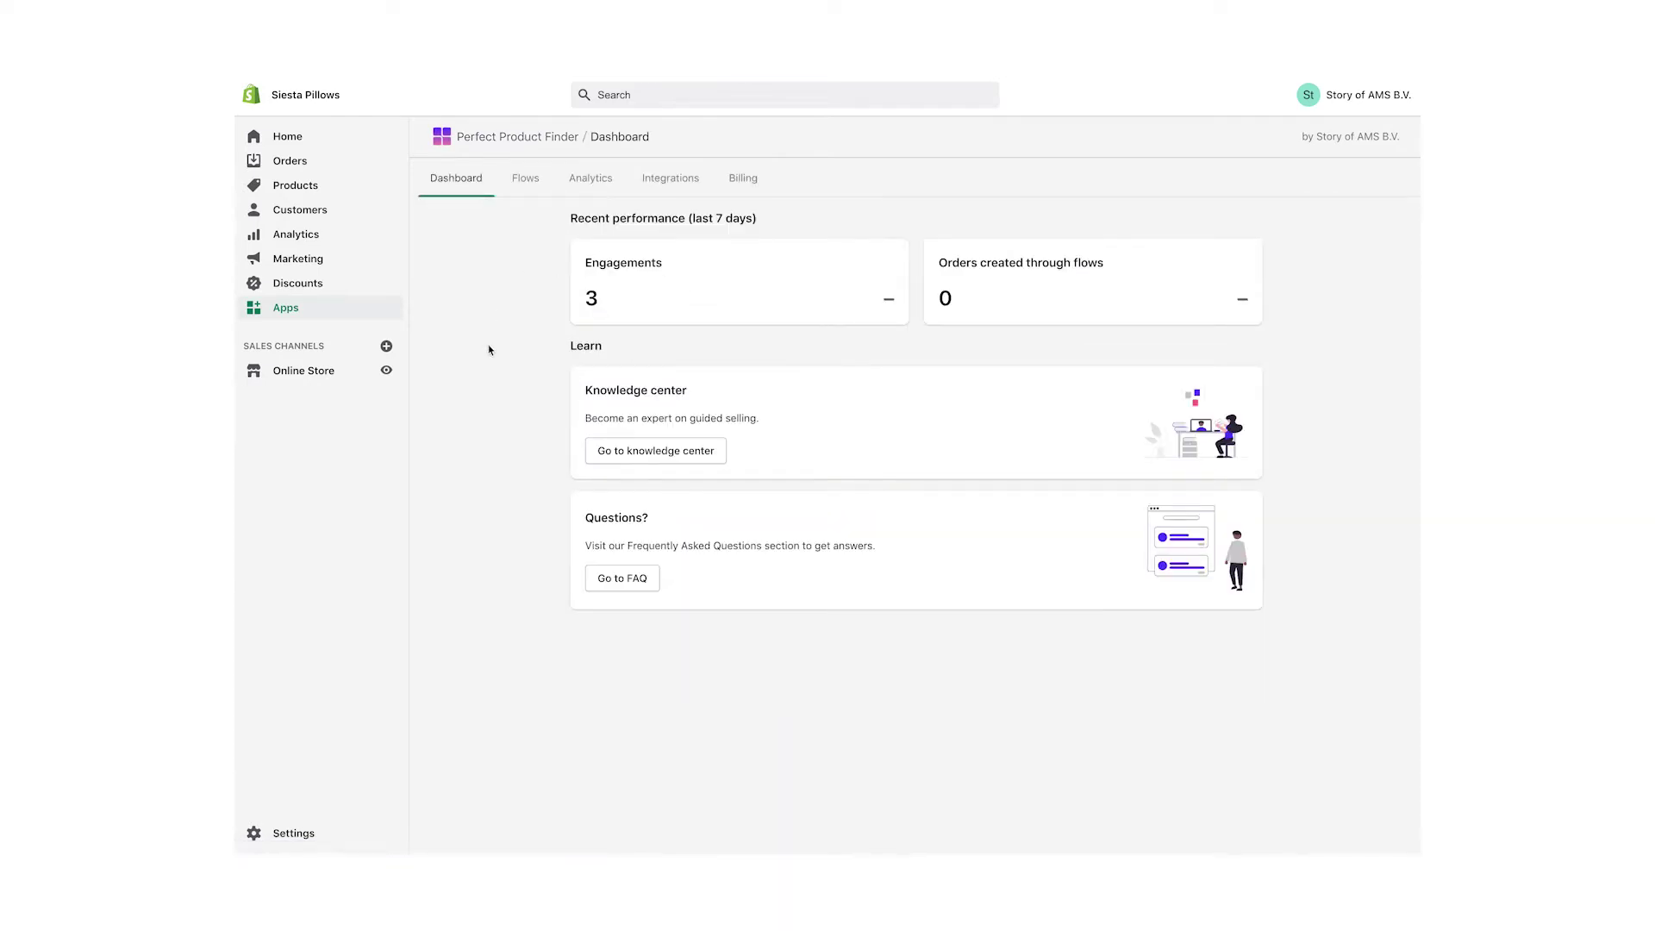
{"action": "left_click", "coordinate": [525, 181]}
{"action": "left_click", "coordinate": [596, 187]}
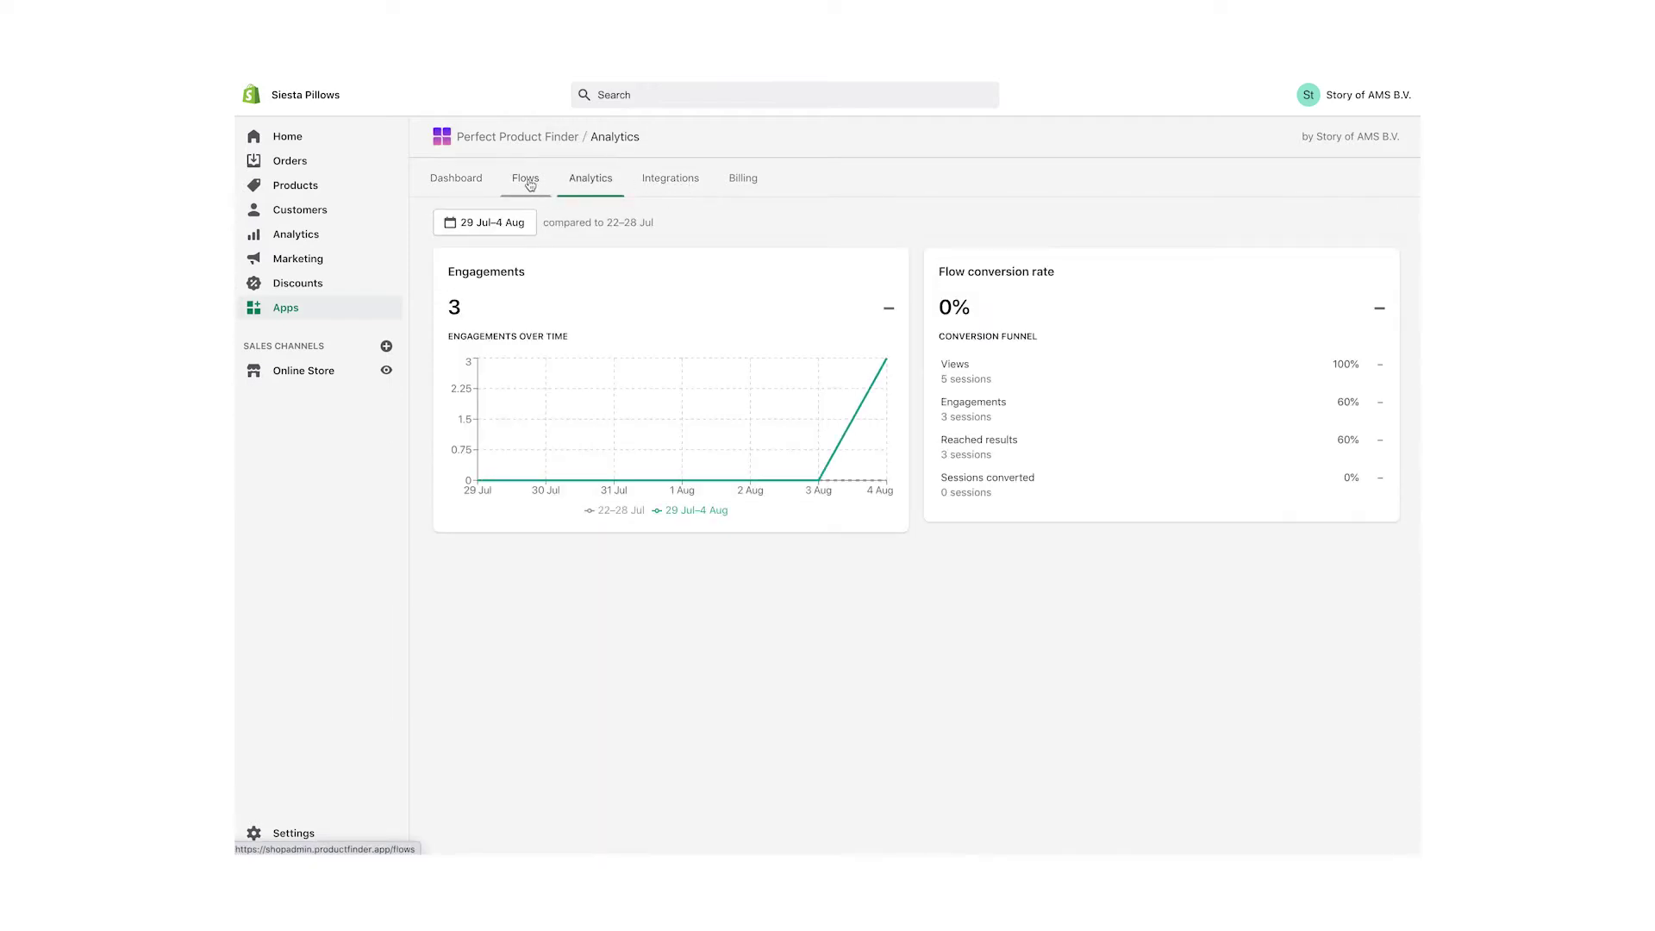
{"action": "left_click", "coordinate": [481, 183]}
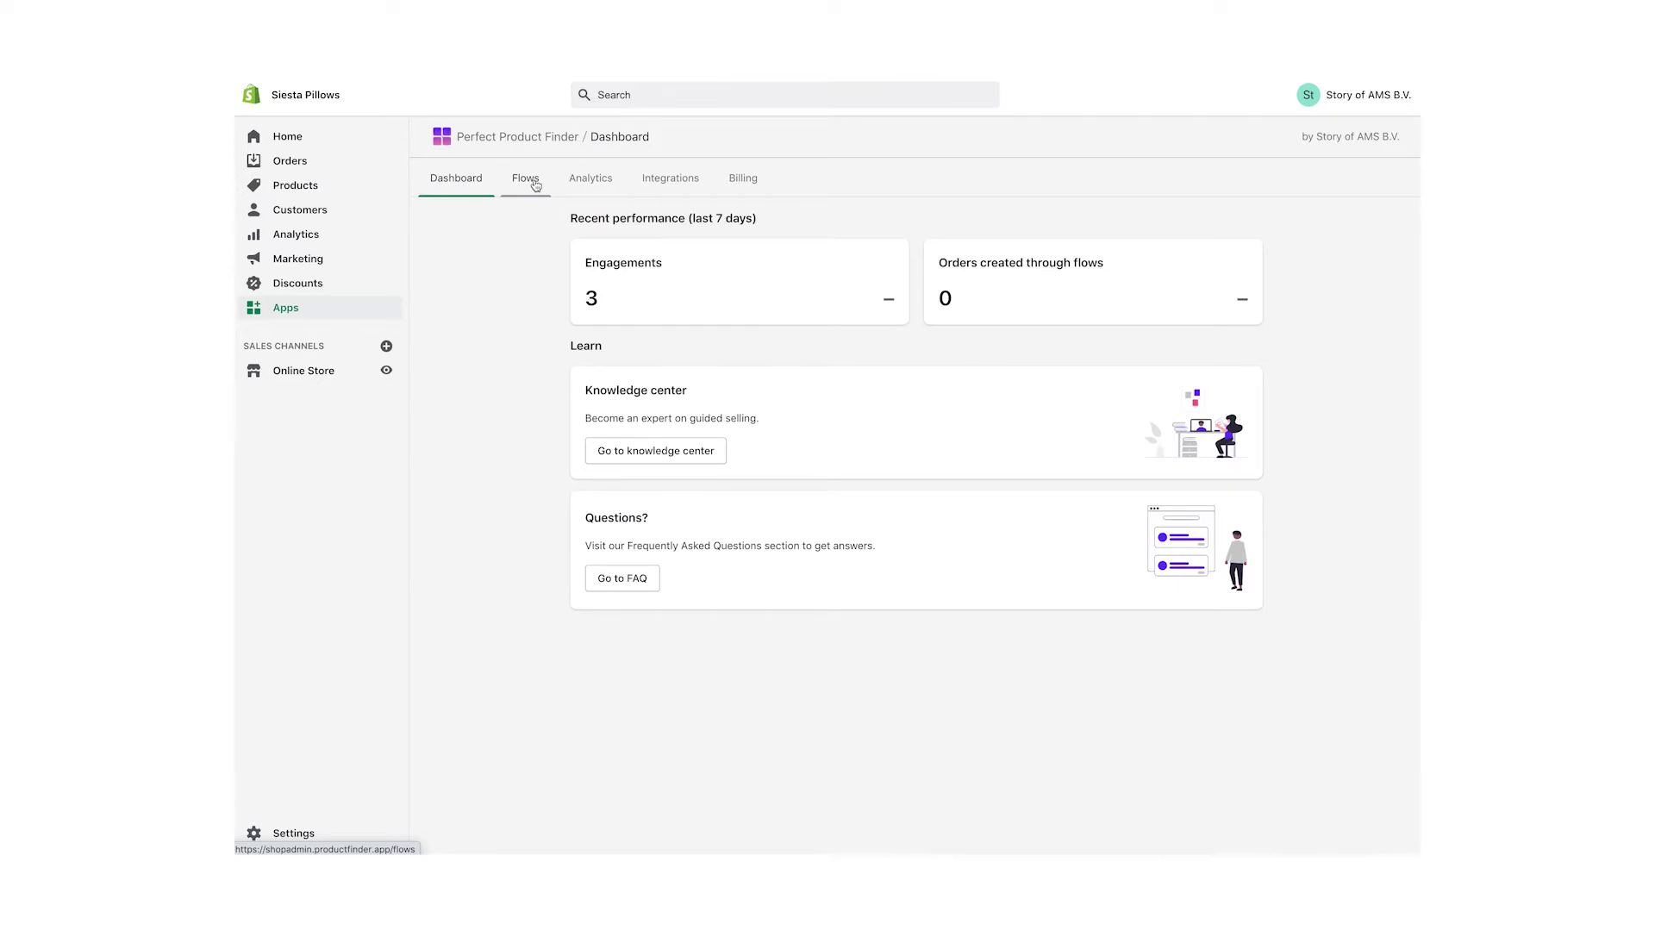
{"action": "left_click", "coordinate": [535, 186]}
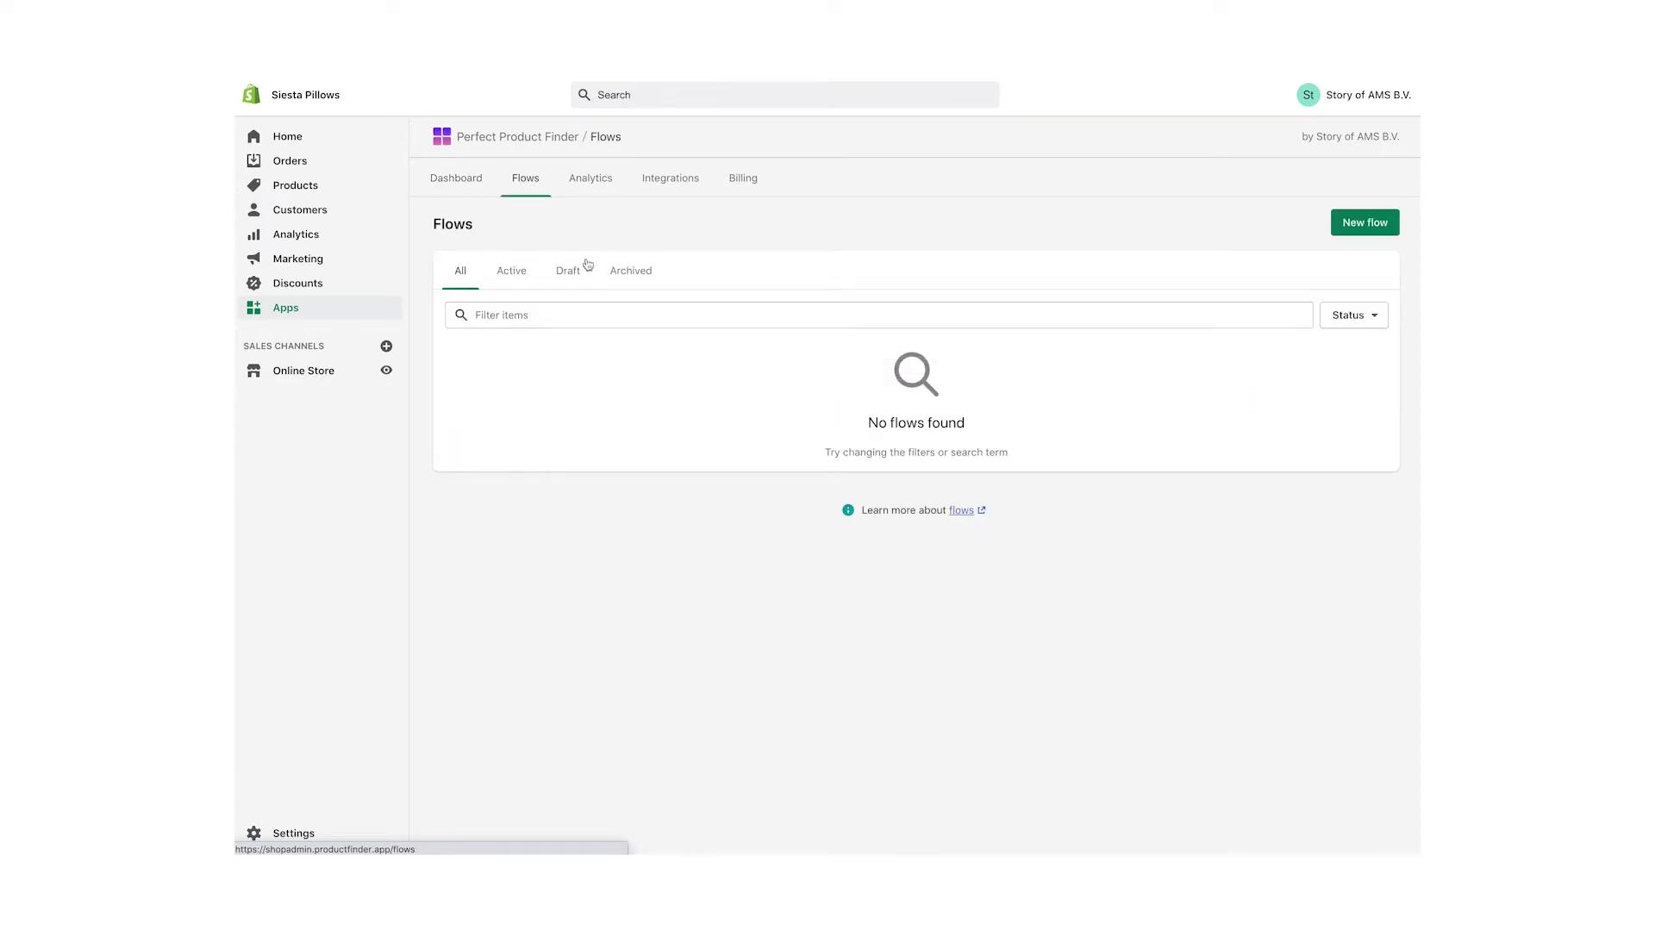
Create a draft flow named 'Perfect Pillow Finder', keeping the generated slug perfect-pillow-finder.
{"action": "left_click", "coordinate": [1357, 226]}
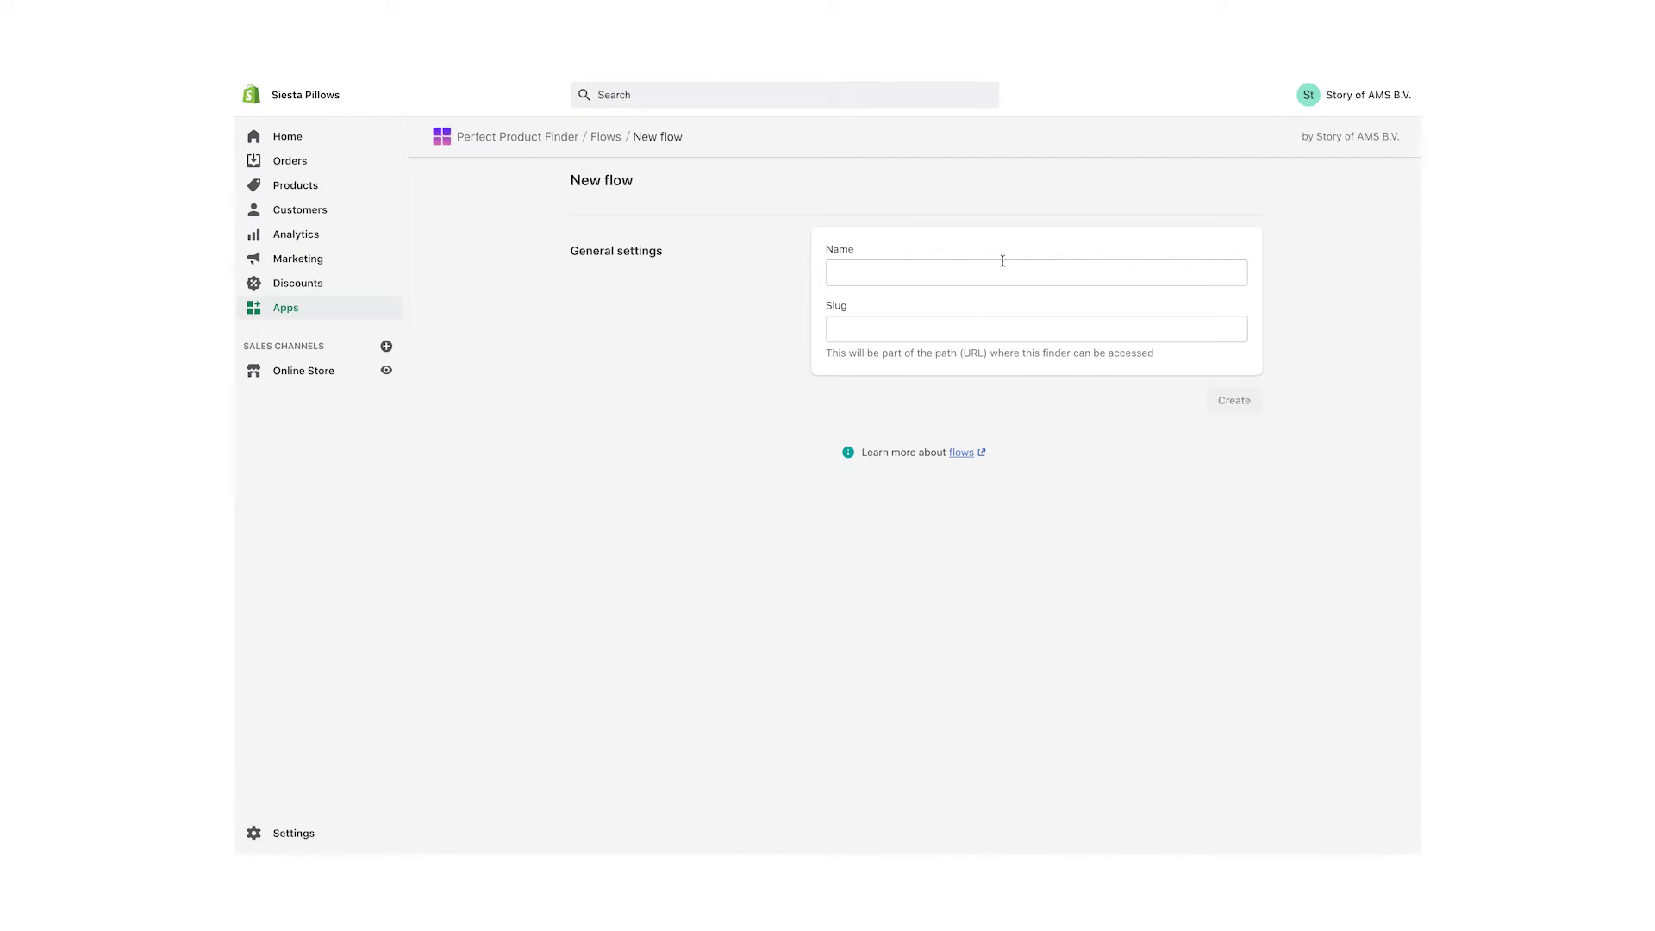
{"action": "left_click", "coordinate": [1004, 262]}
{"action": "type", "text": "per"}
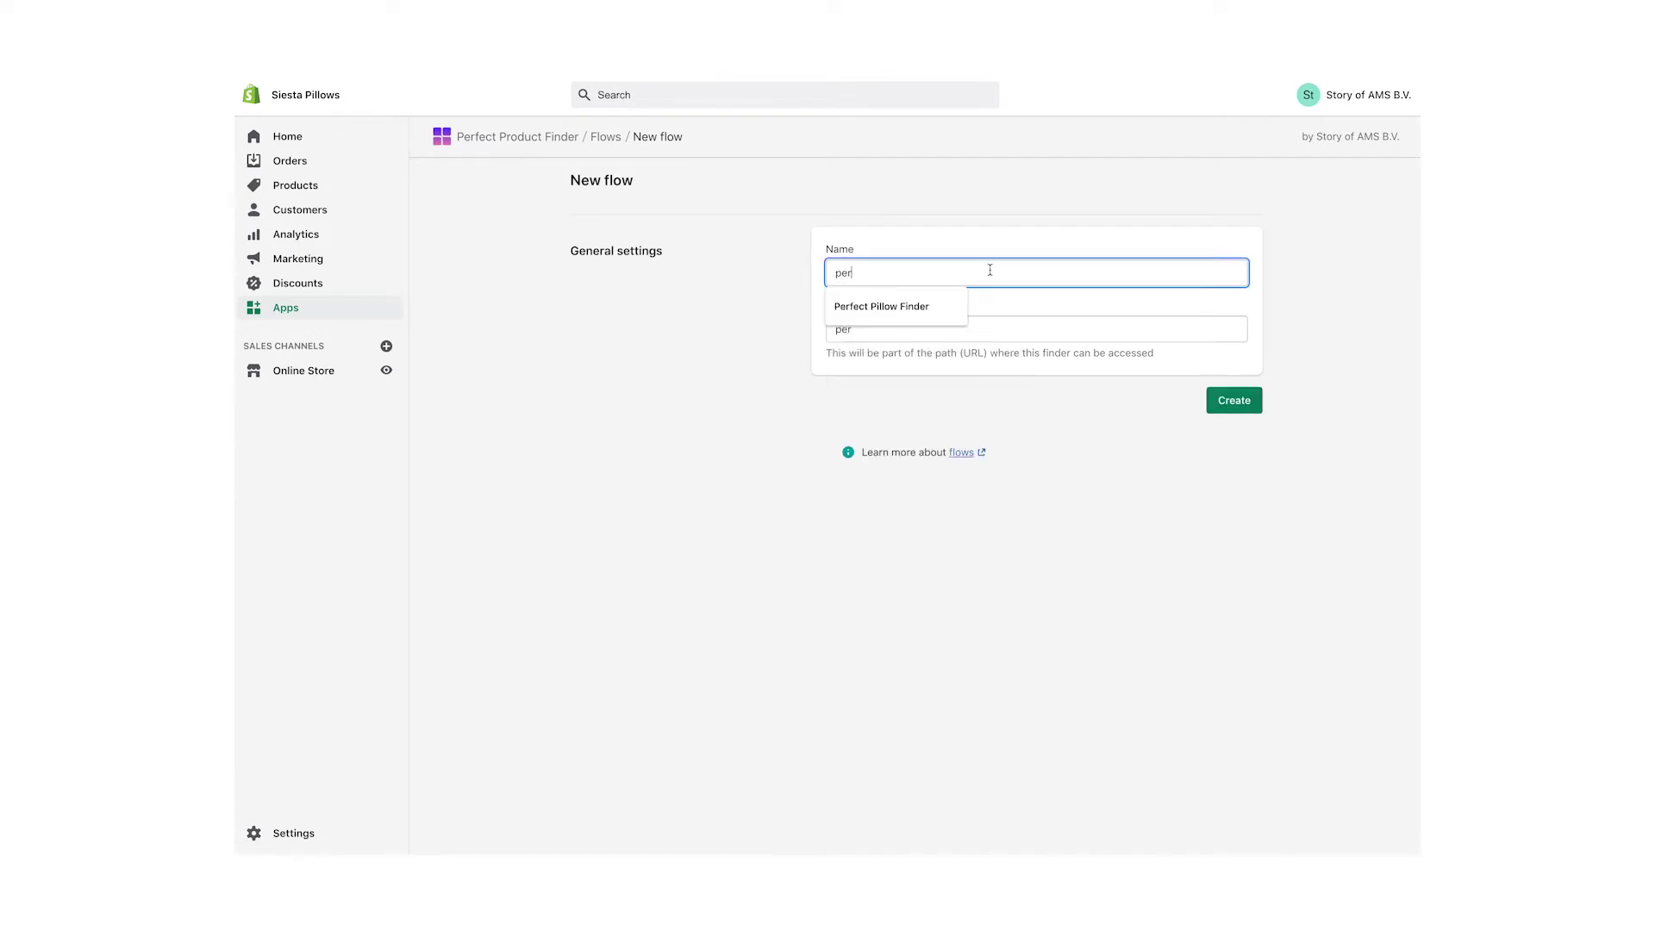
{"action": "left_click", "coordinate": [918, 309]}
{"action": "triple_click", "coordinate": [984, 330]}
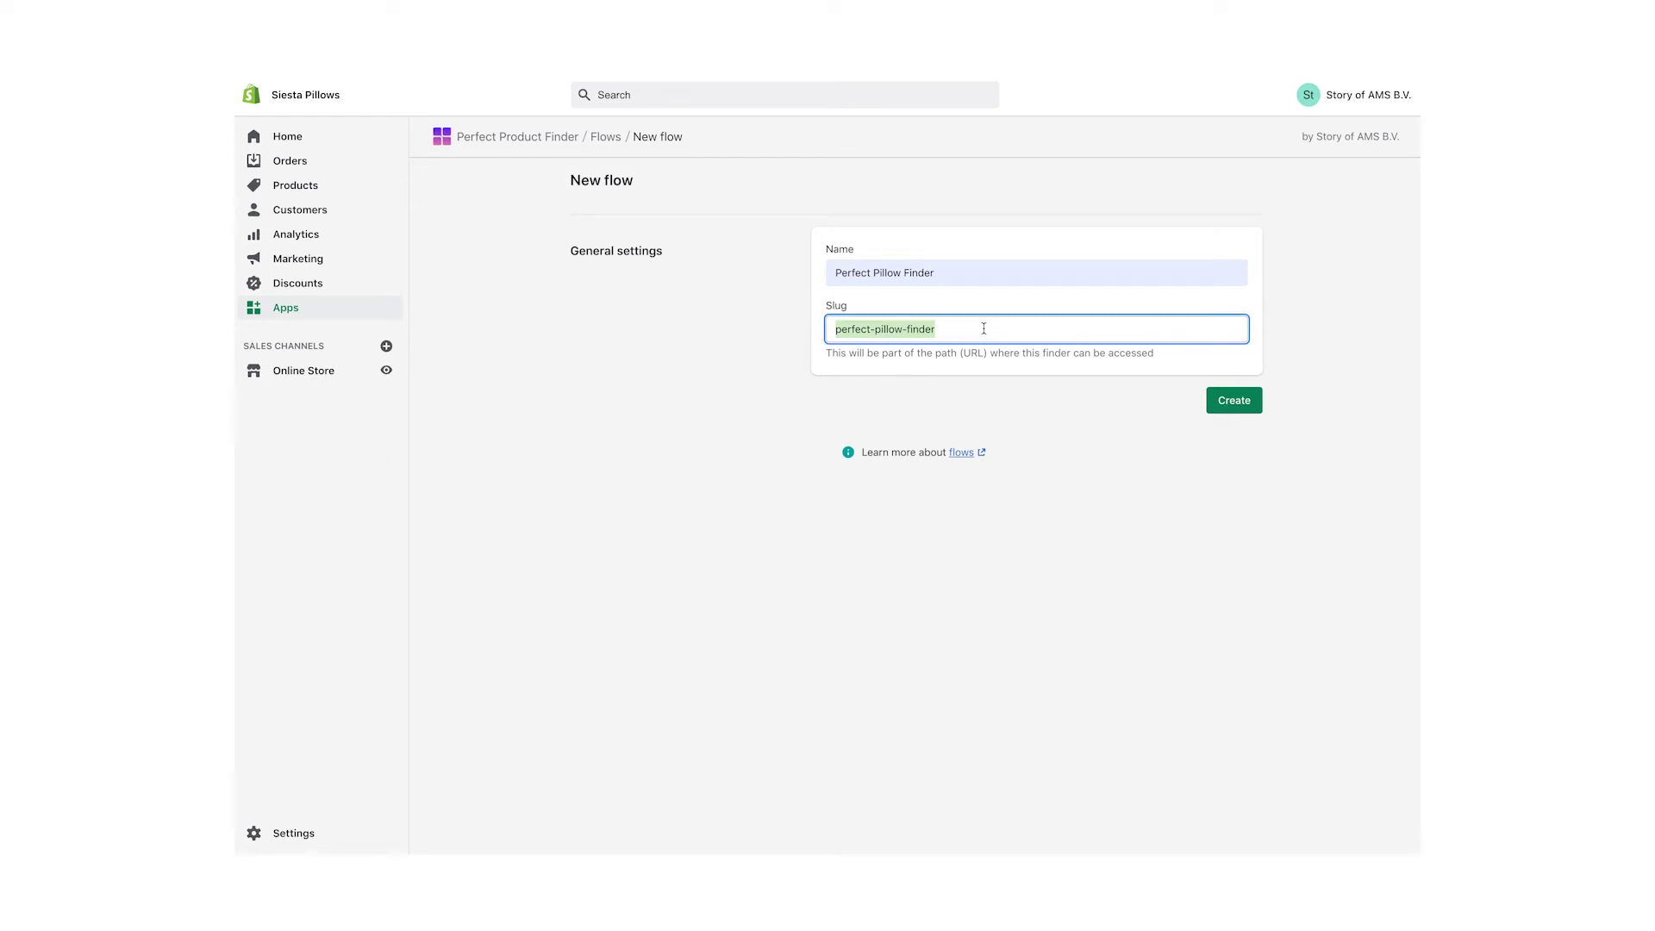
{"action": "left_click", "coordinate": [1229, 457]}
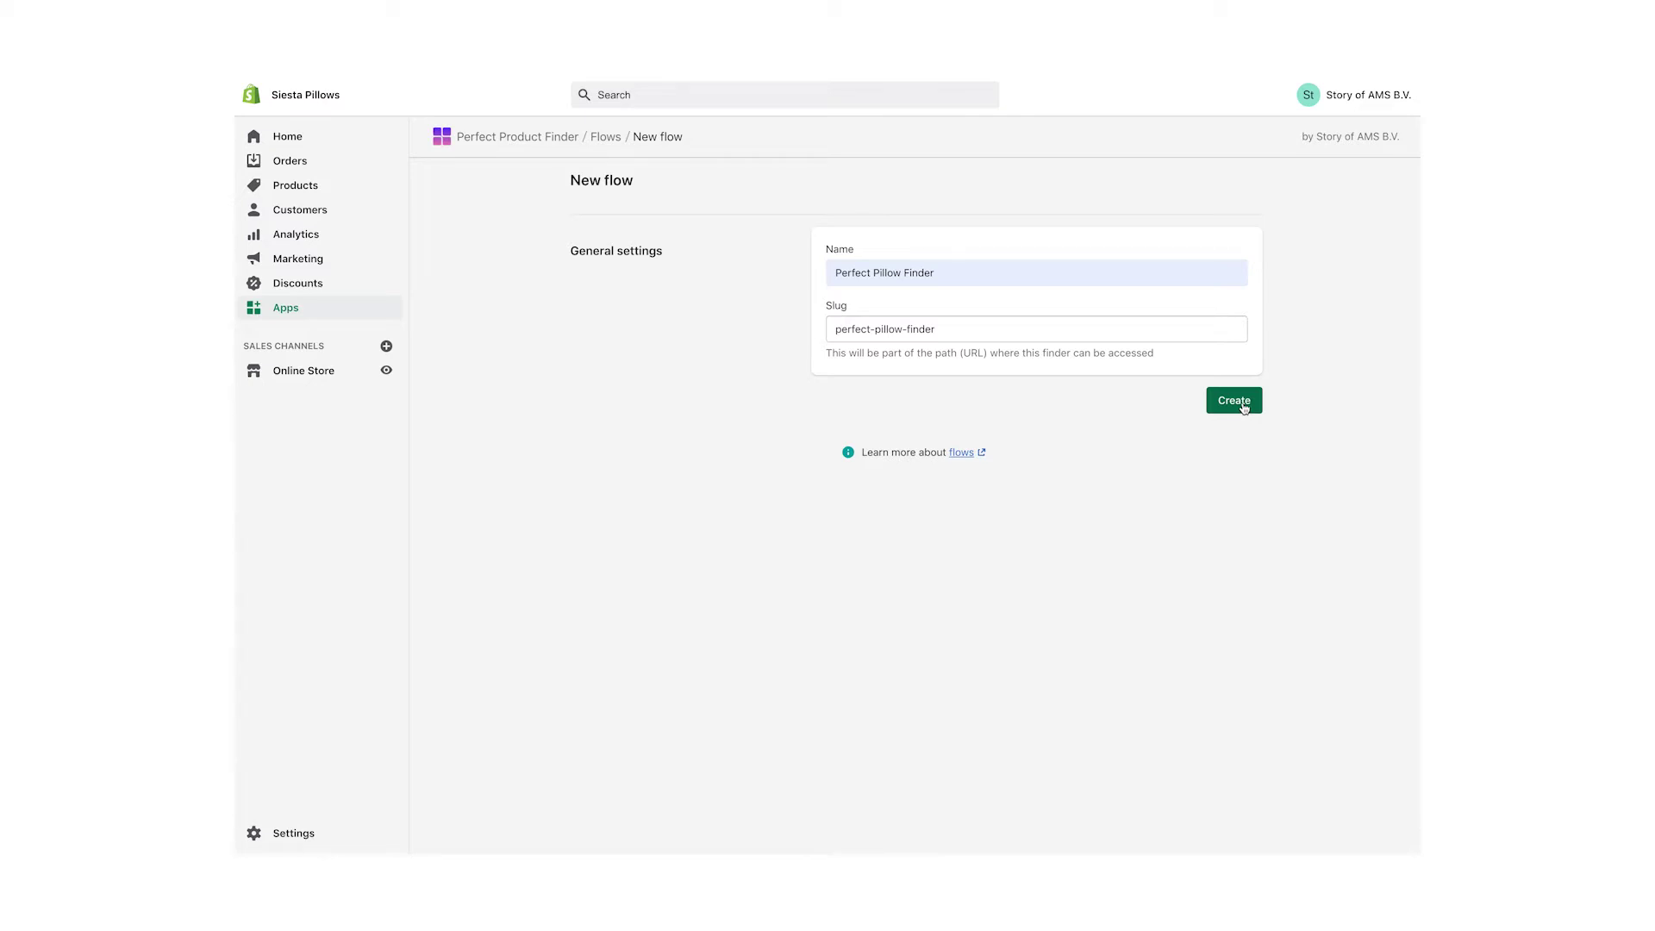
{"action": "left_click", "coordinate": [1244, 405]}
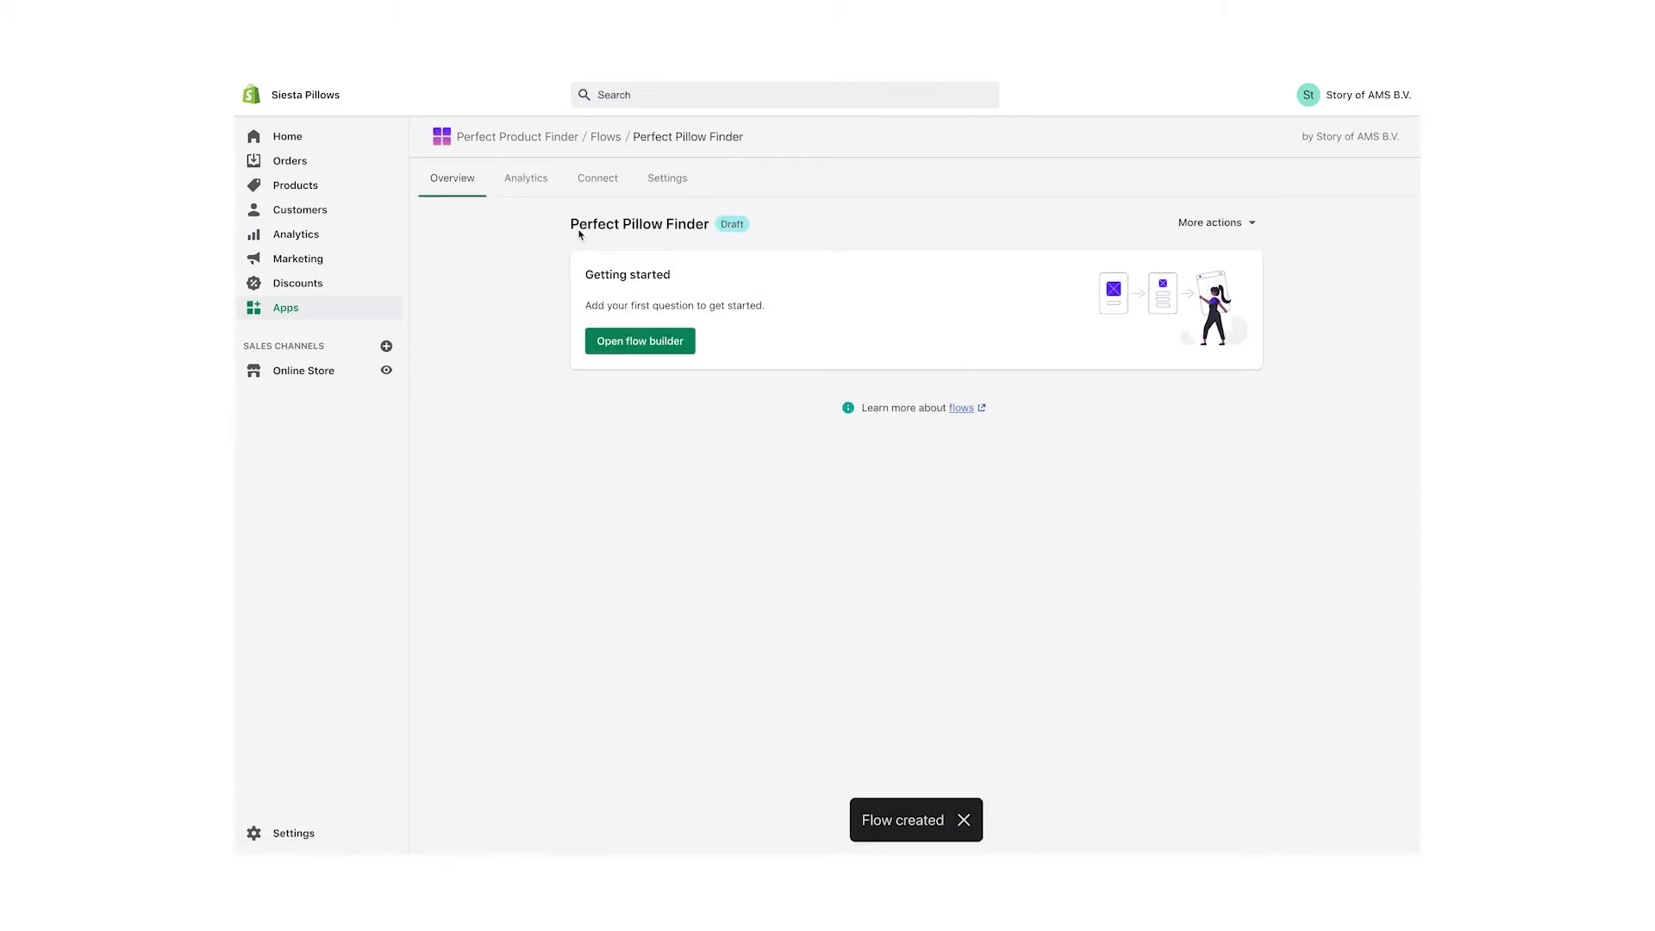
Review the flow's Analytics, Connect, Settings and Overview tabs, then launch the flow builder.
{"action": "left_click", "coordinate": [522, 186]}
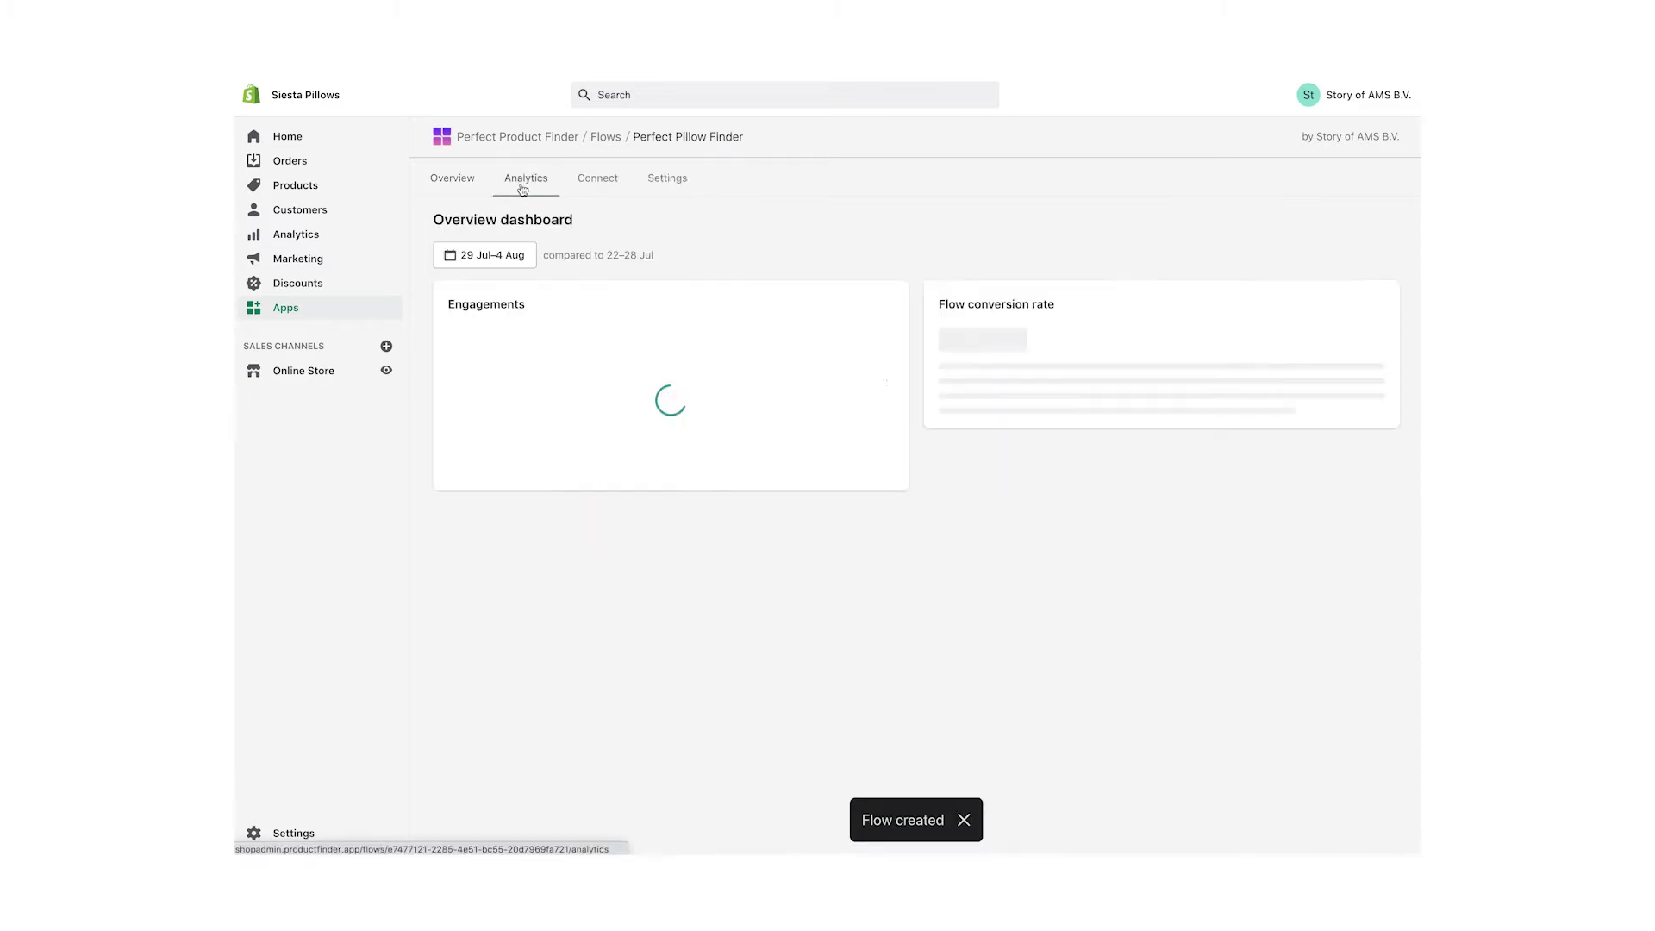
{"action": "left_click", "coordinate": [614, 190]}
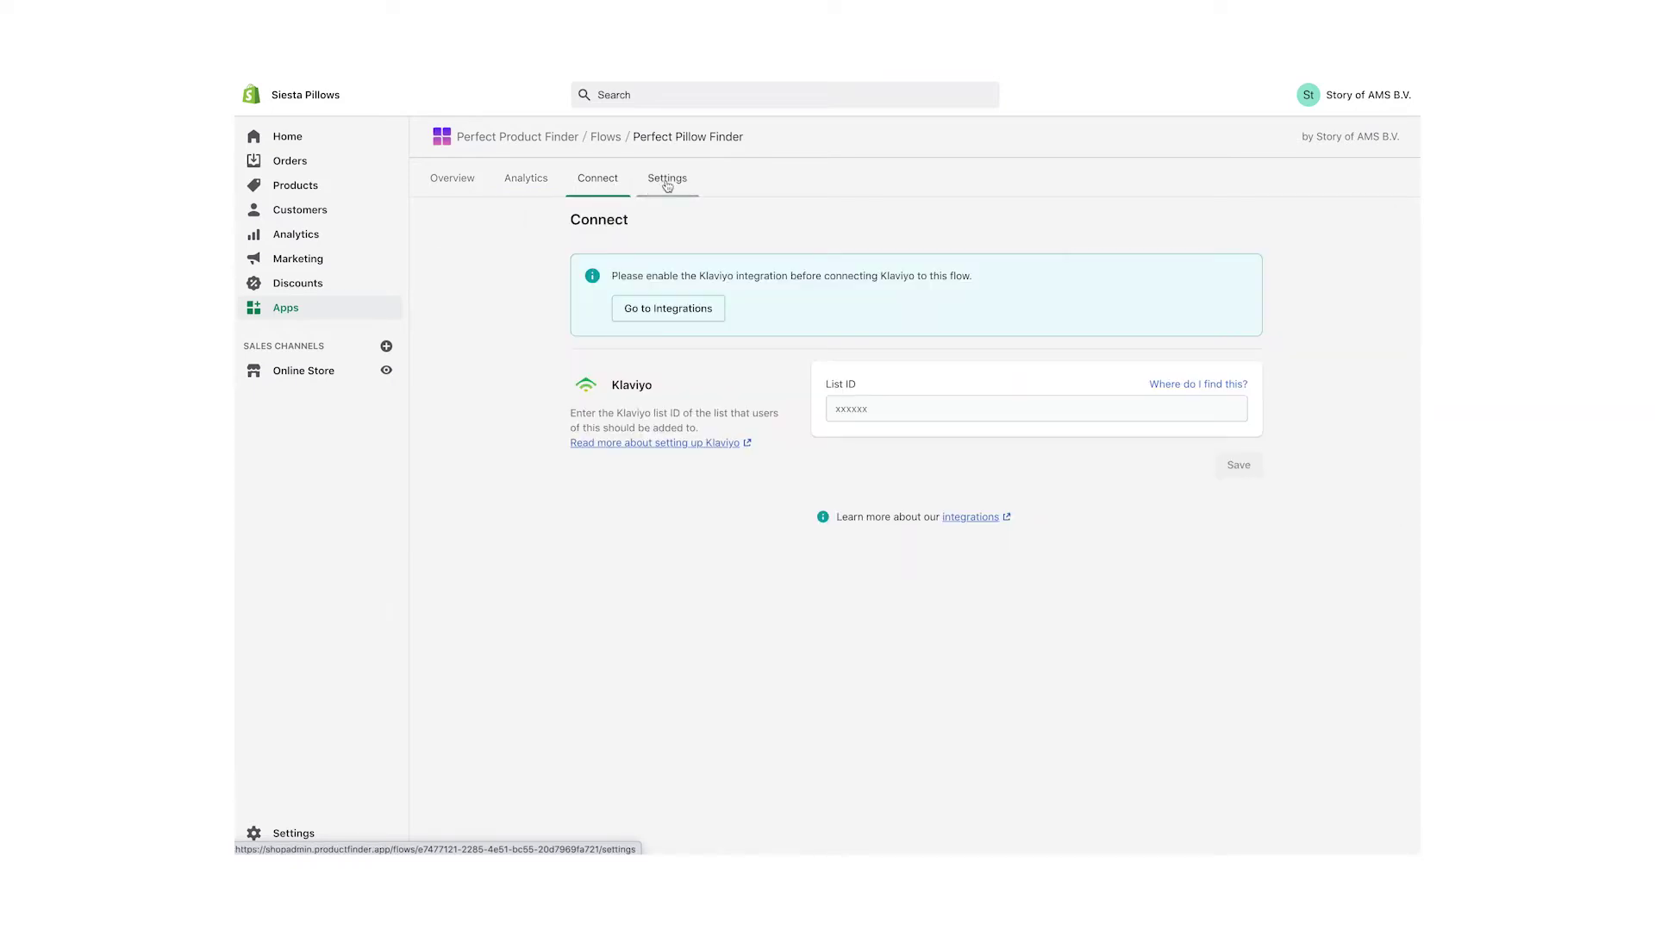
{"action": "left_click", "coordinate": [668, 186]}
{"action": "left_click", "coordinate": [448, 181]}
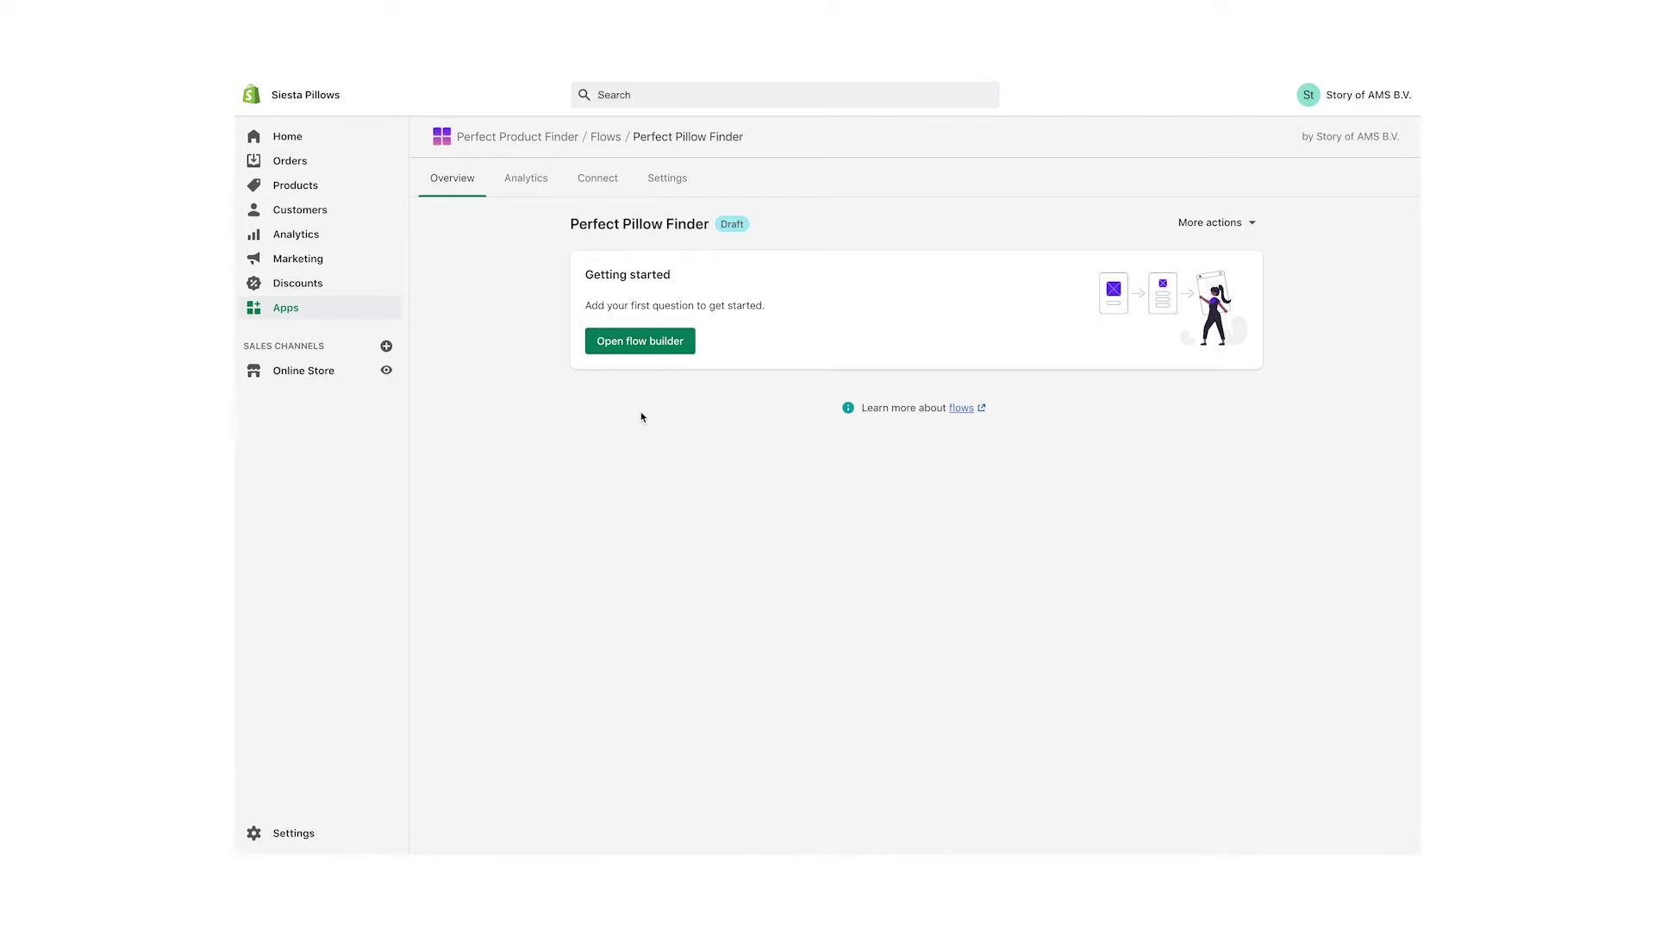
{"action": "left_click", "coordinate": [646, 345]}
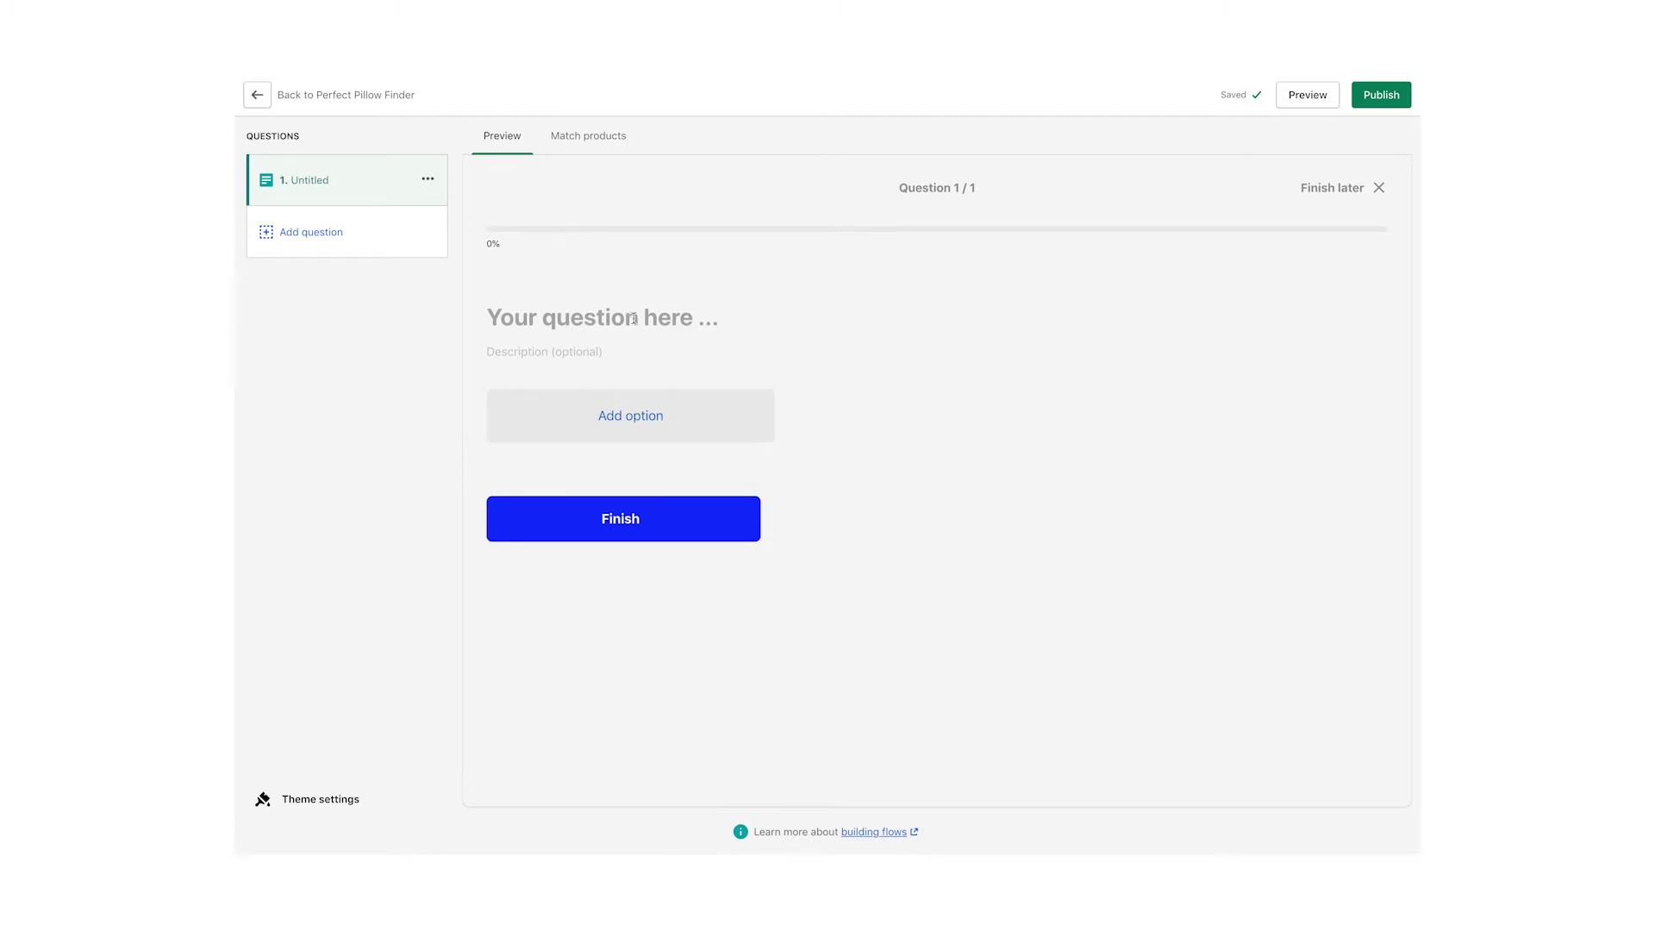
Title the first question 'What is your preferred pillow height?' and add three answer slots.
{"action": "type", "text": "W"}
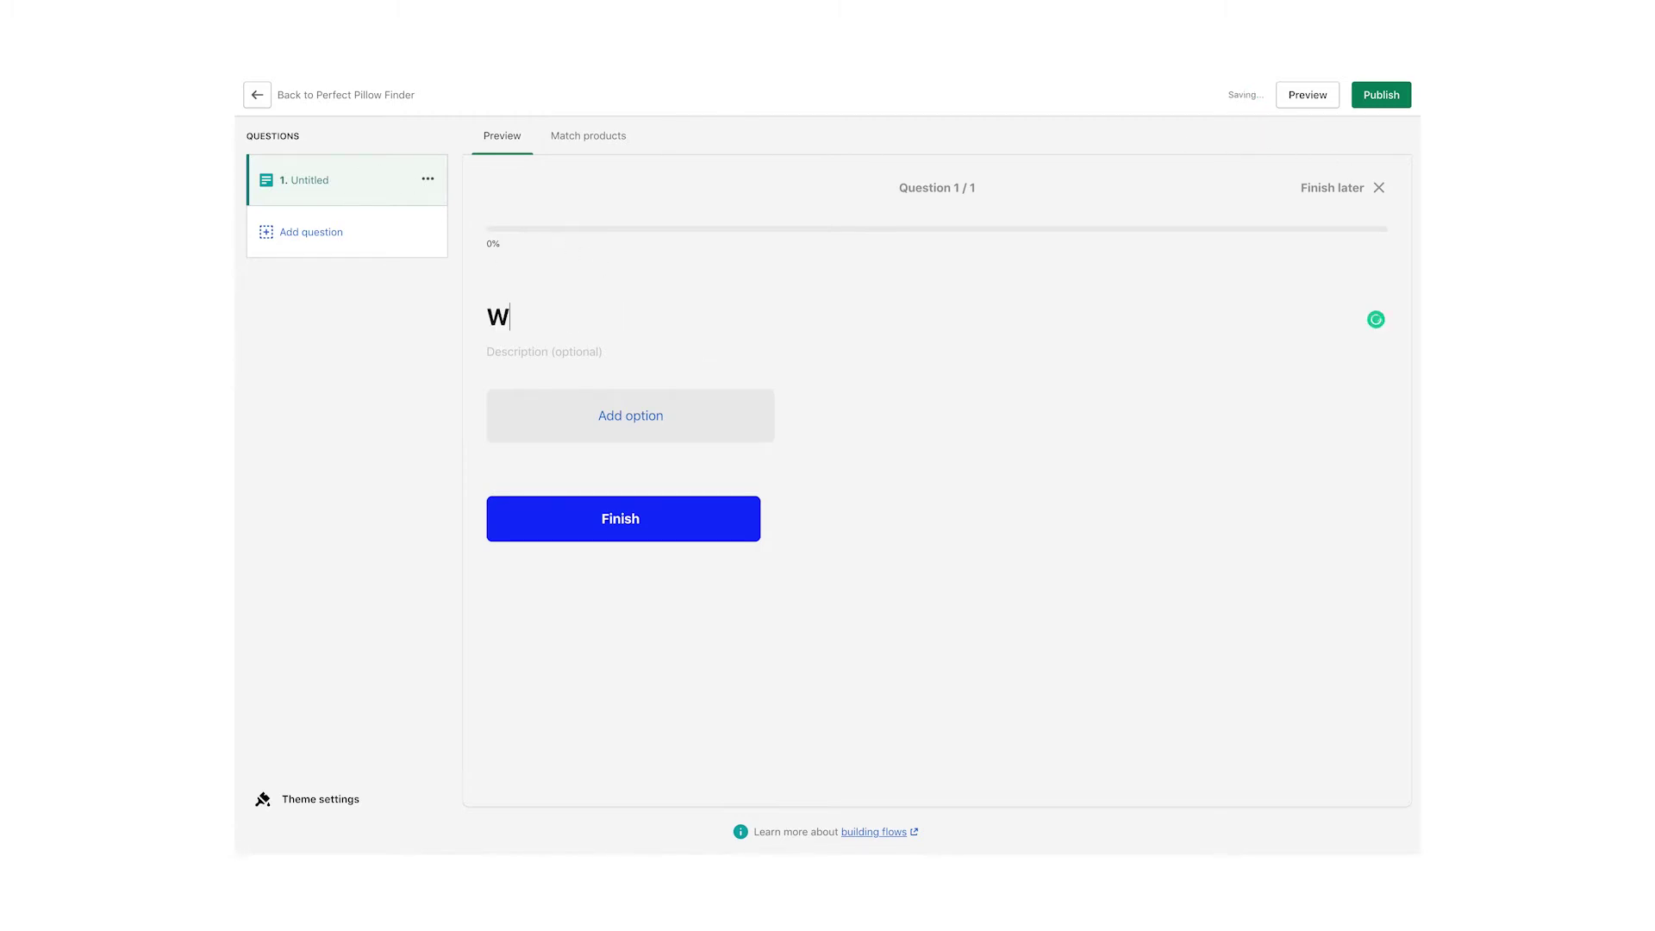
{"action": "type", "text": "hat is your preferre"}
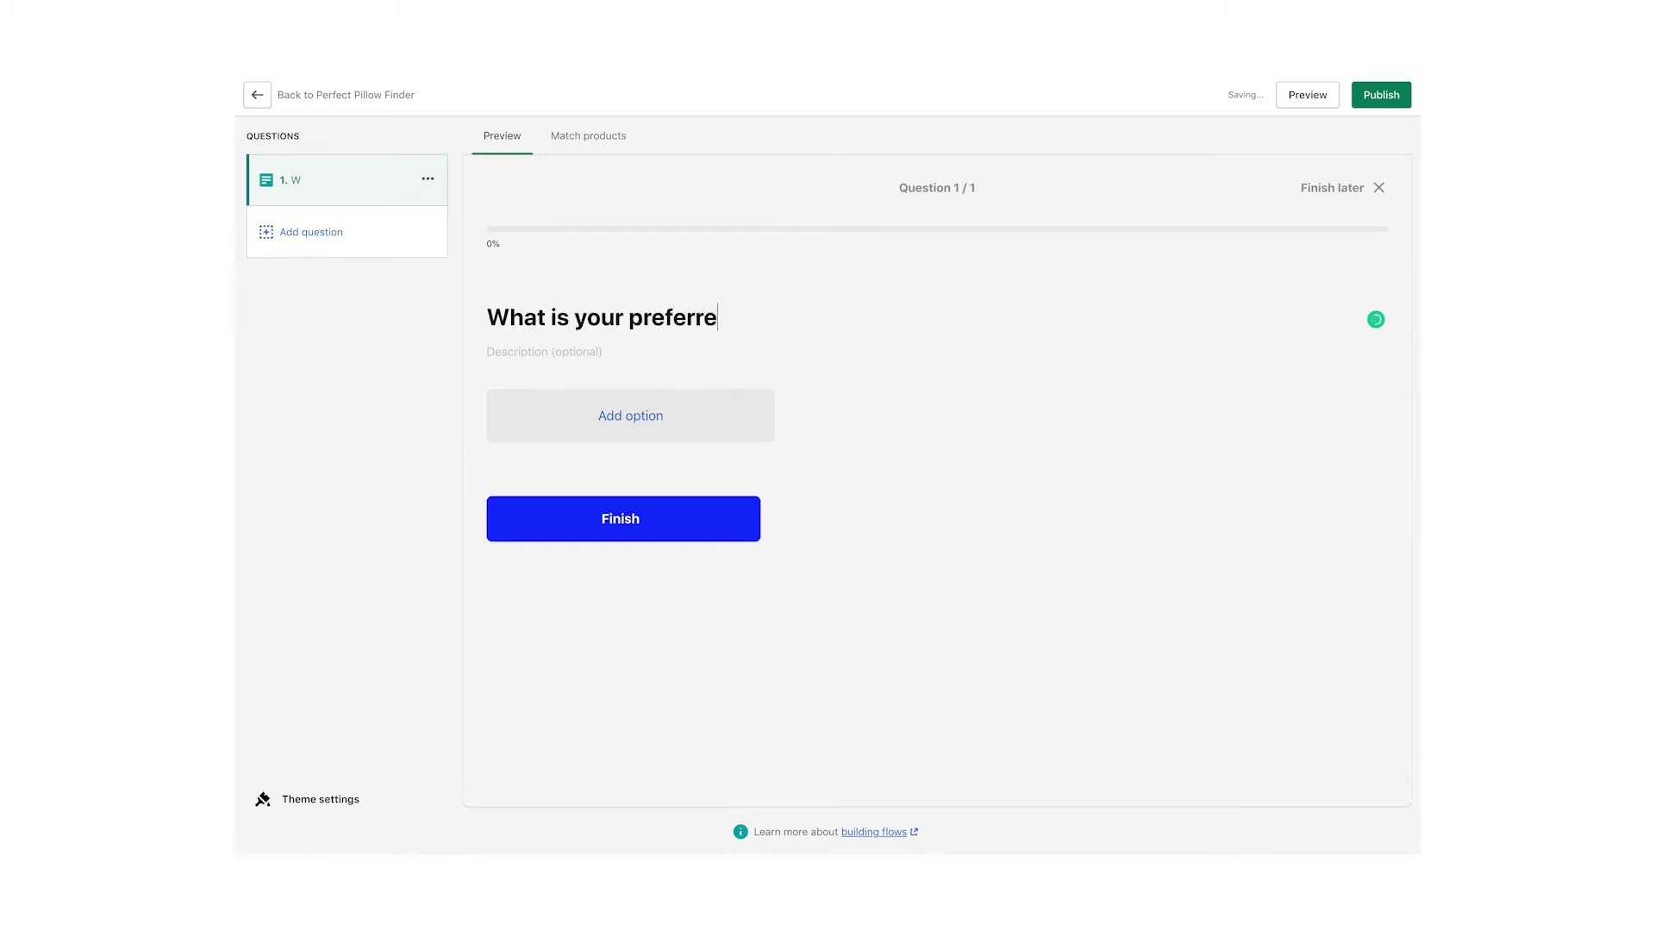
{"action": "type", "text": "d pillow height?"}
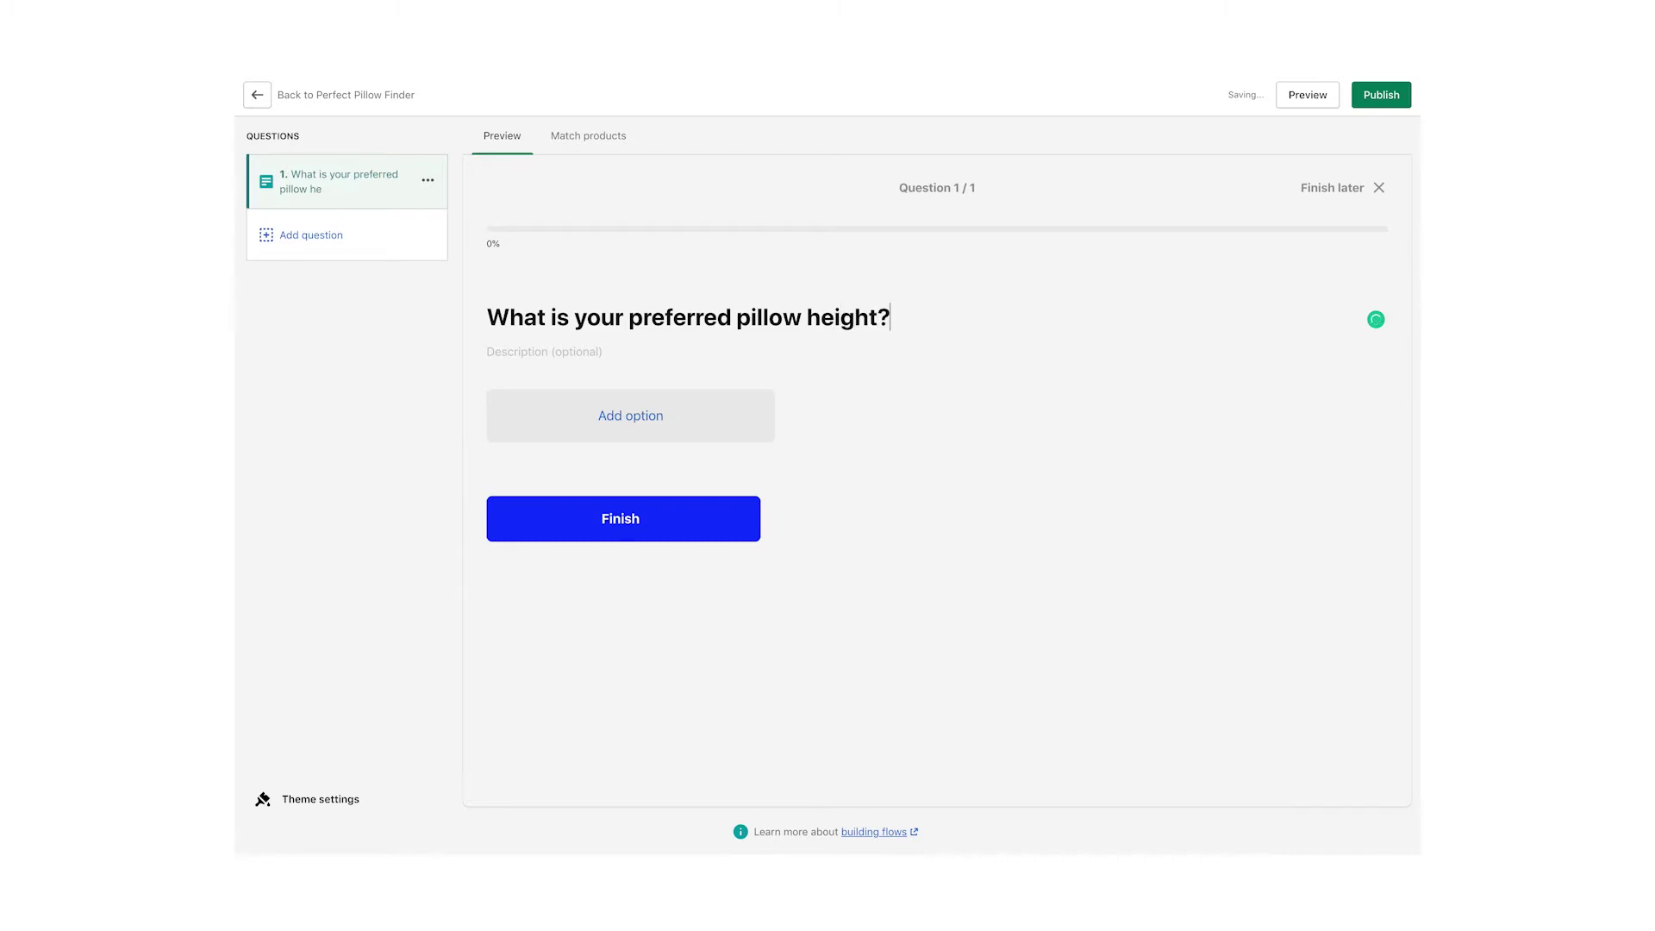
{"action": "left_click", "coordinate": [629, 415]}
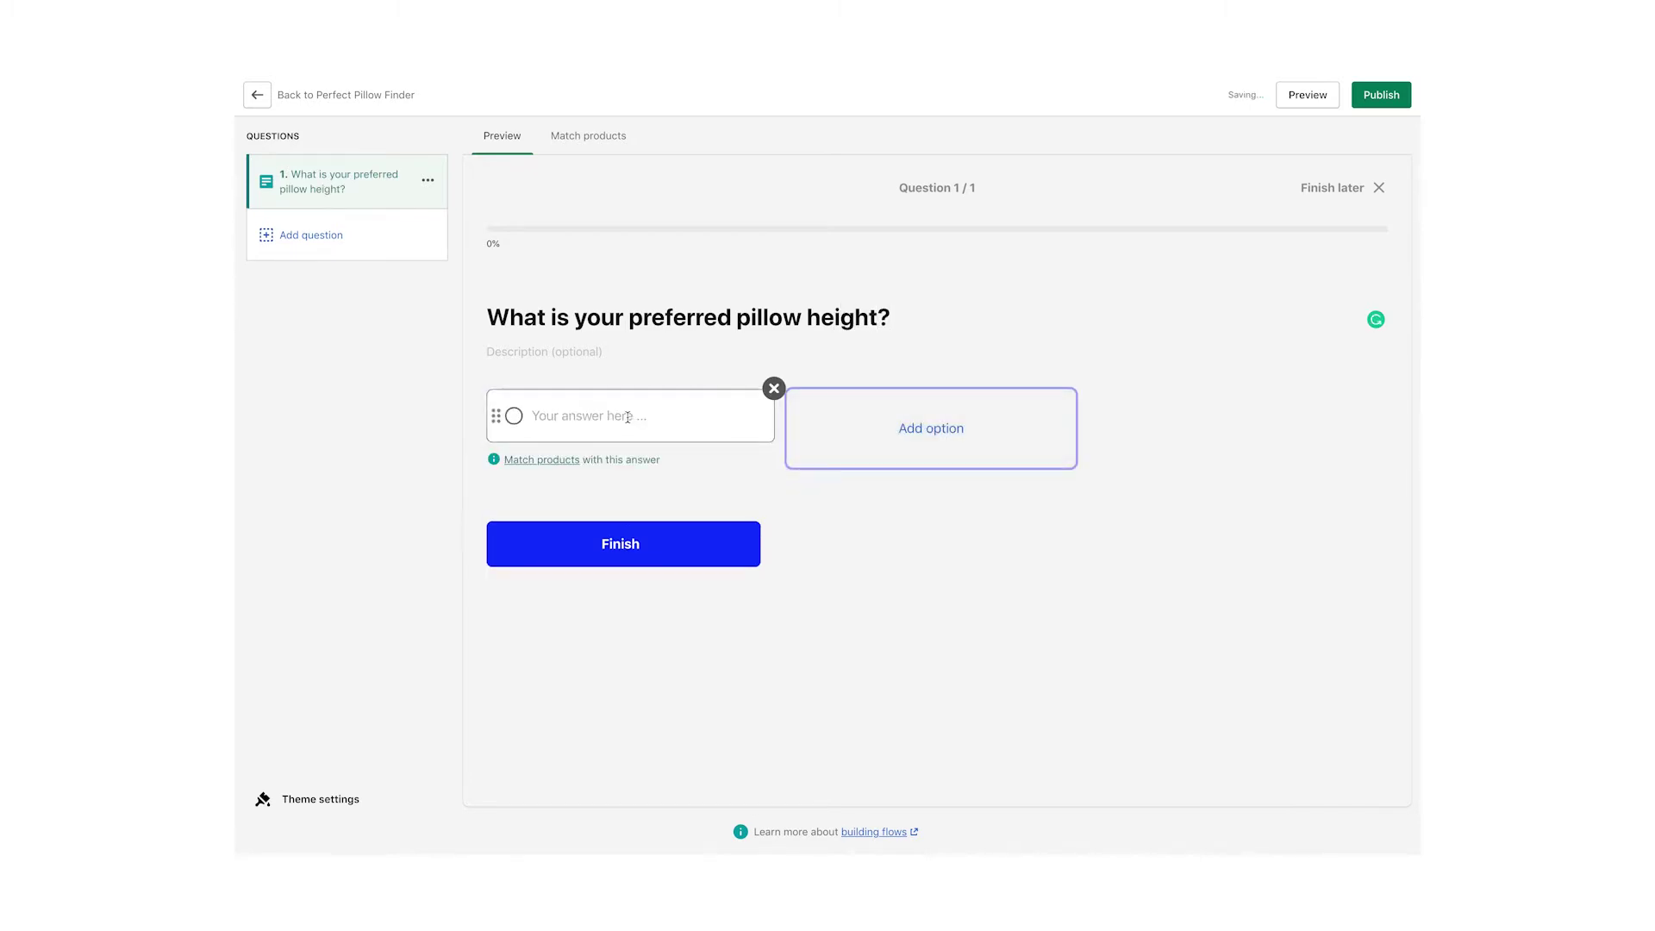
{"action": "left_click", "coordinate": [901, 440]}
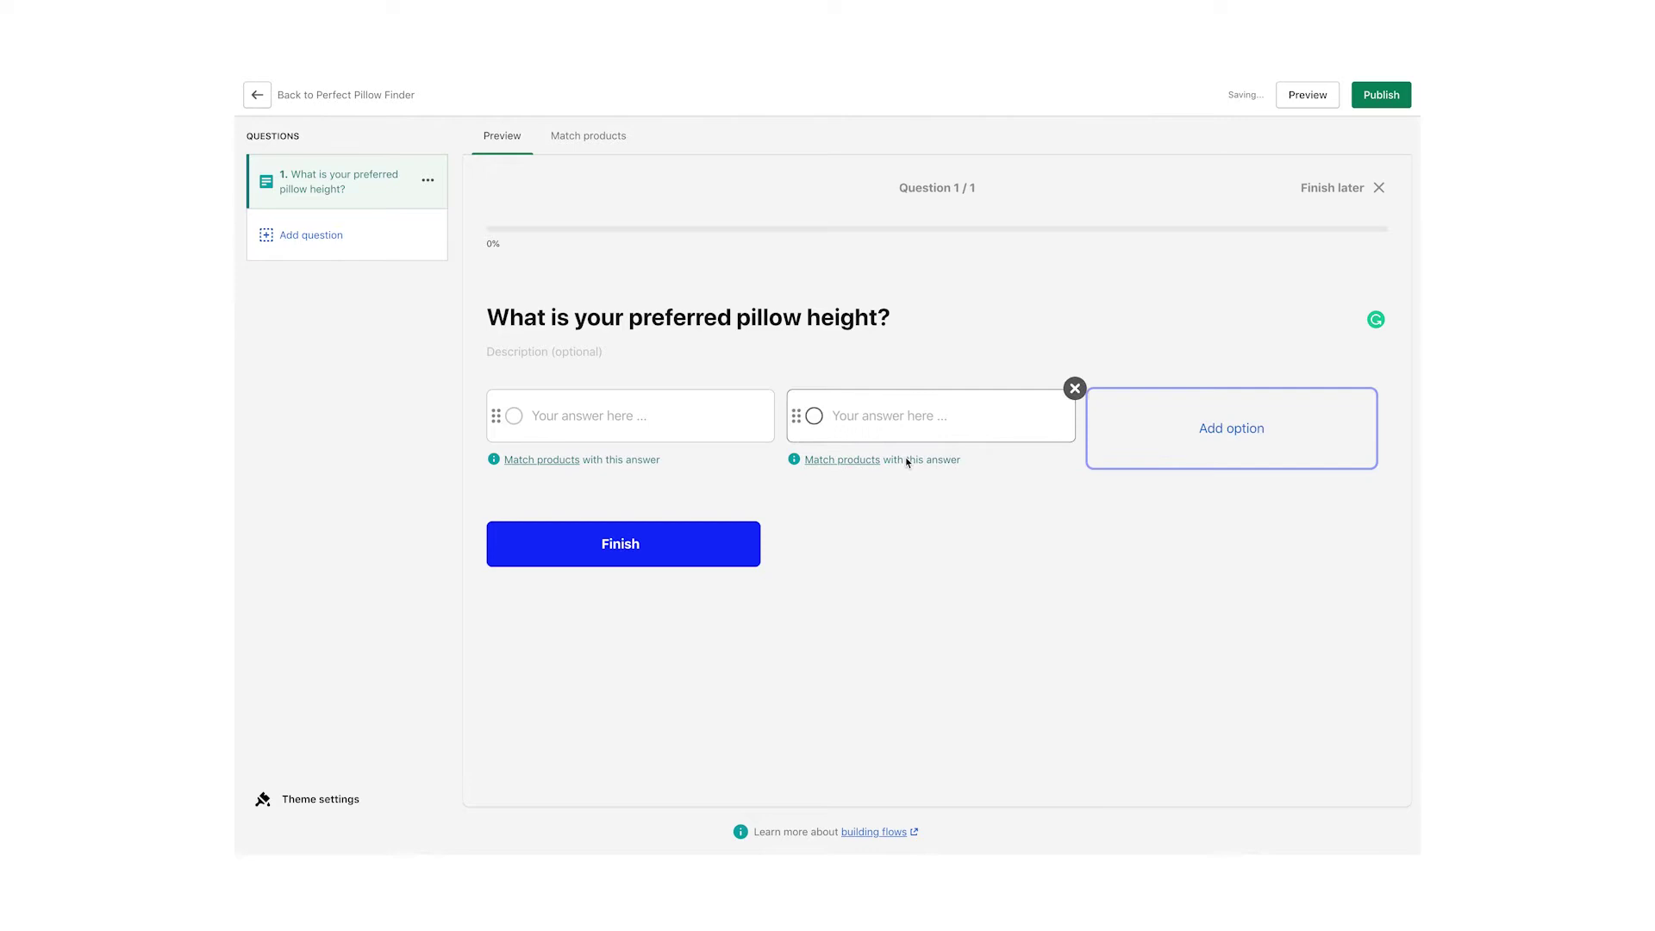
{"action": "left_click", "coordinate": [1231, 431]}
Fill in the height answers Low, Normal and High.
{"action": "left_click", "coordinate": [586, 411]}
{"action": "type", "text": "Low"}
{"action": "left_click", "coordinate": [931, 415]}
{"action": "type", "text": "Norma"}
{"action": "left_click", "coordinate": [1211, 423]}
{"action": "type", "text": "High"}
{"action": "left_click", "coordinate": [1012, 598]}
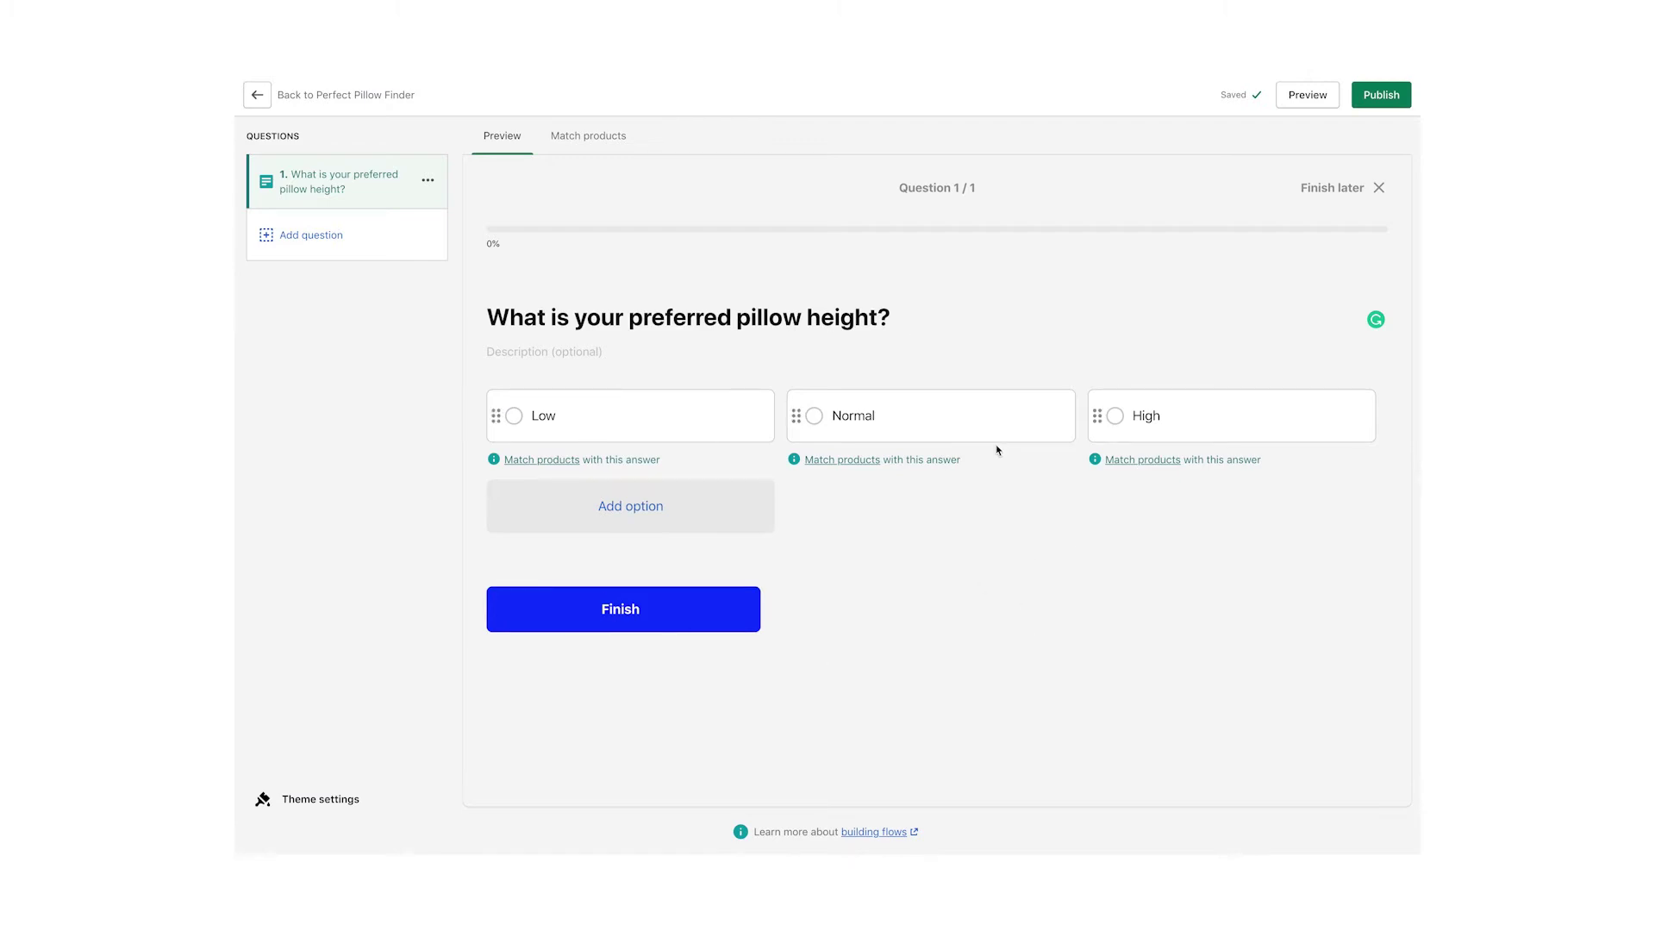
Change the height question's type to Single choice - with image.
{"action": "left_click", "coordinate": [429, 183]}
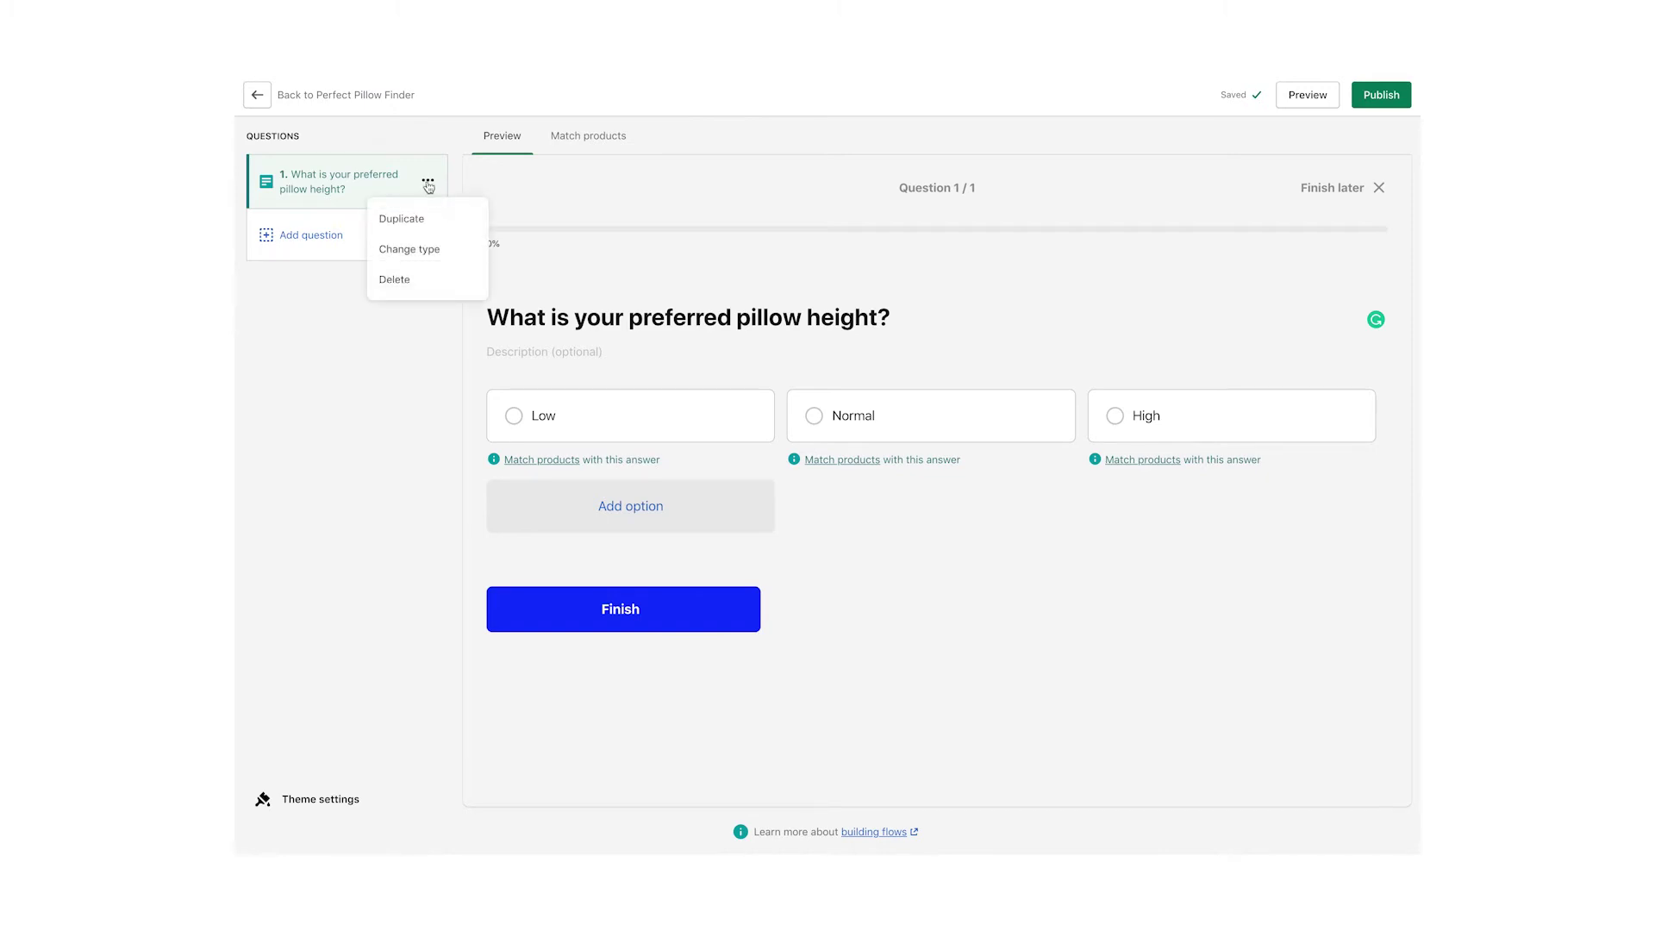
{"action": "left_click", "coordinate": [421, 256]}
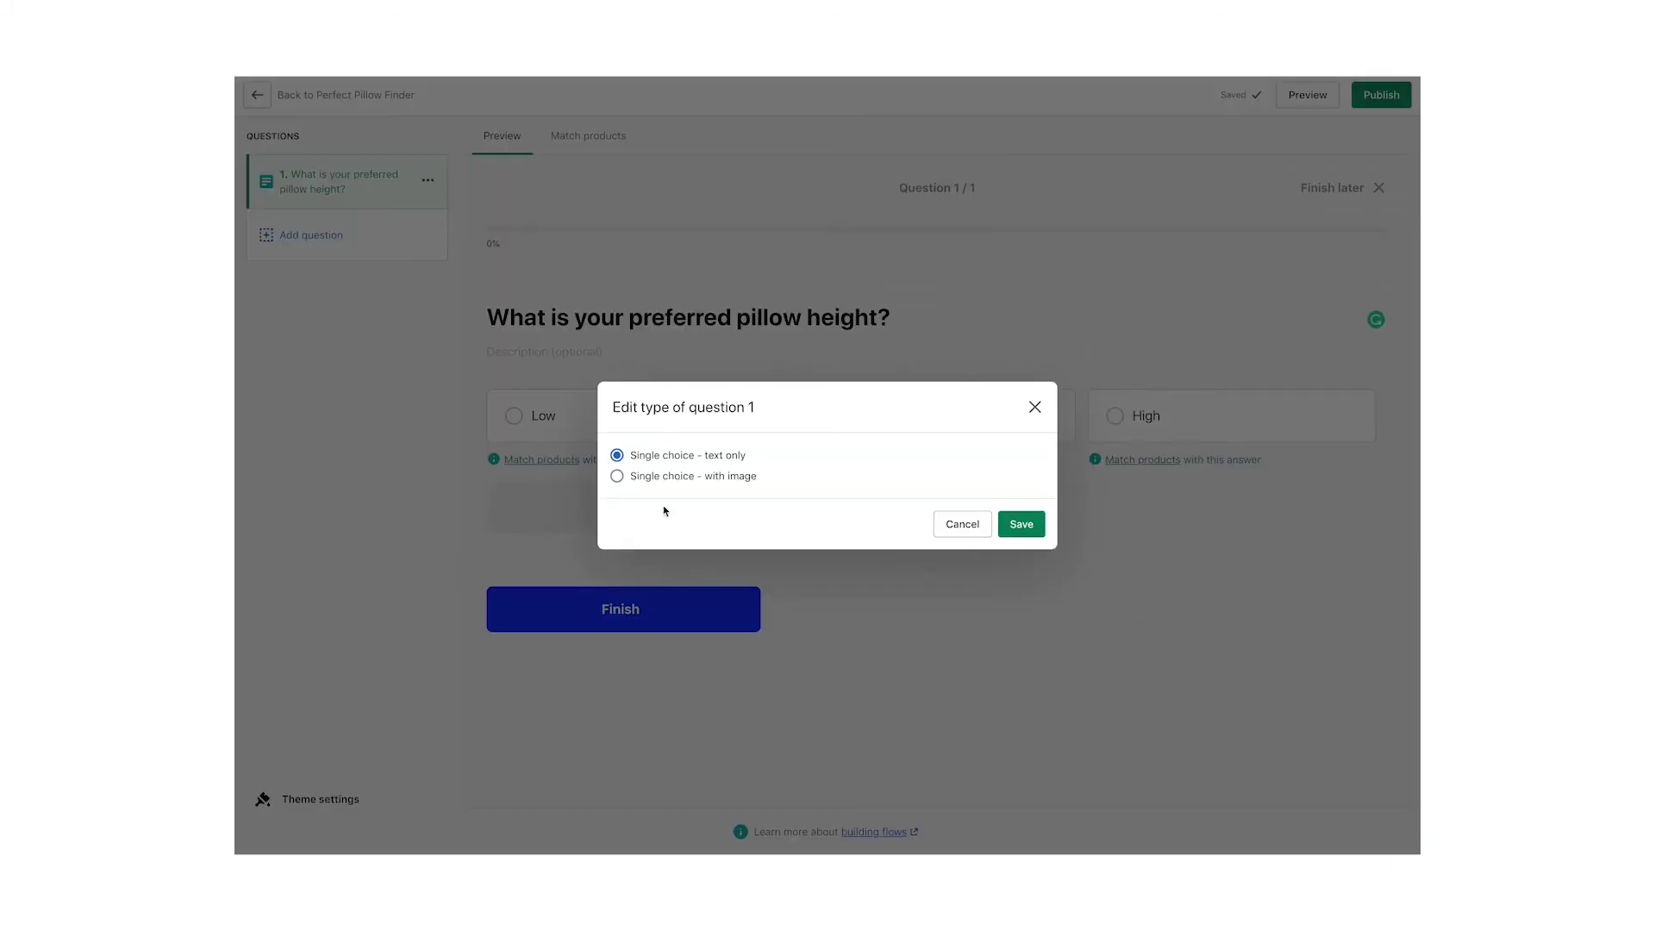
{"action": "left_click", "coordinate": [617, 478]}
{"action": "left_click", "coordinate": [1023, 524]}
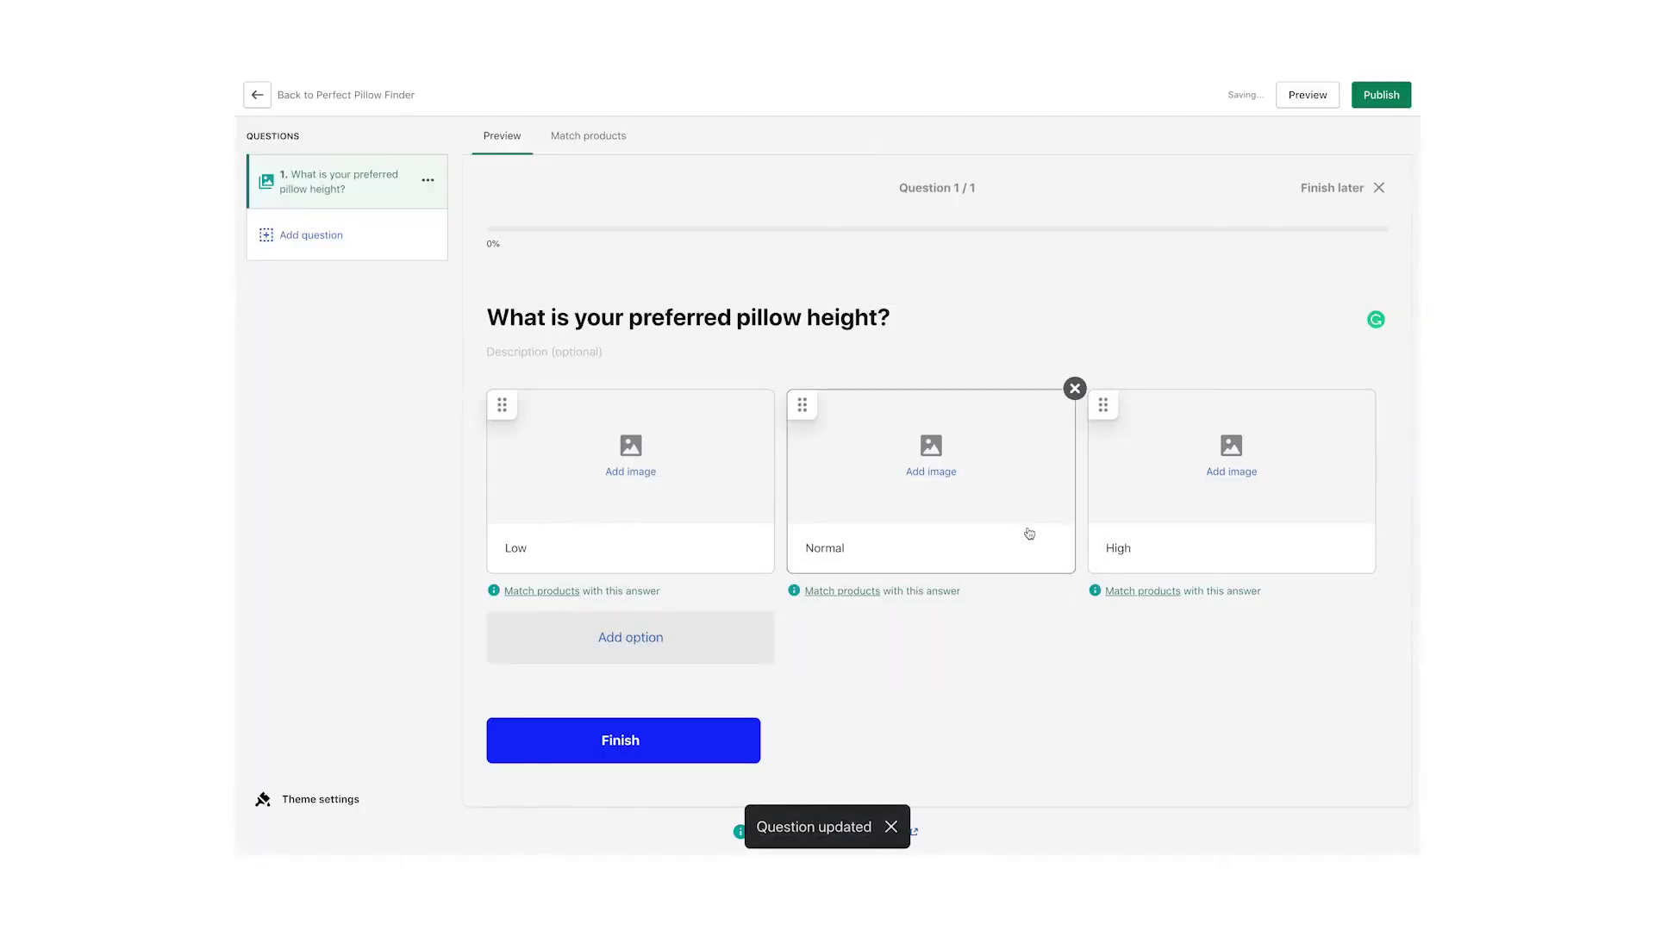
Place a pillow photo on each of the Low, Normal and High answers.
{"action": "left_click_drag", "start_coordinate": [1141, 344], "coordinate": [630, 465]}
{"action": "left_click_drag", "start_coordinate": [1045, 428], "coordinate": [1045, 431]}
{"action": "left_click_drag", "start_coordinate": [1141, 344], "coordinate": [1241, 473]}
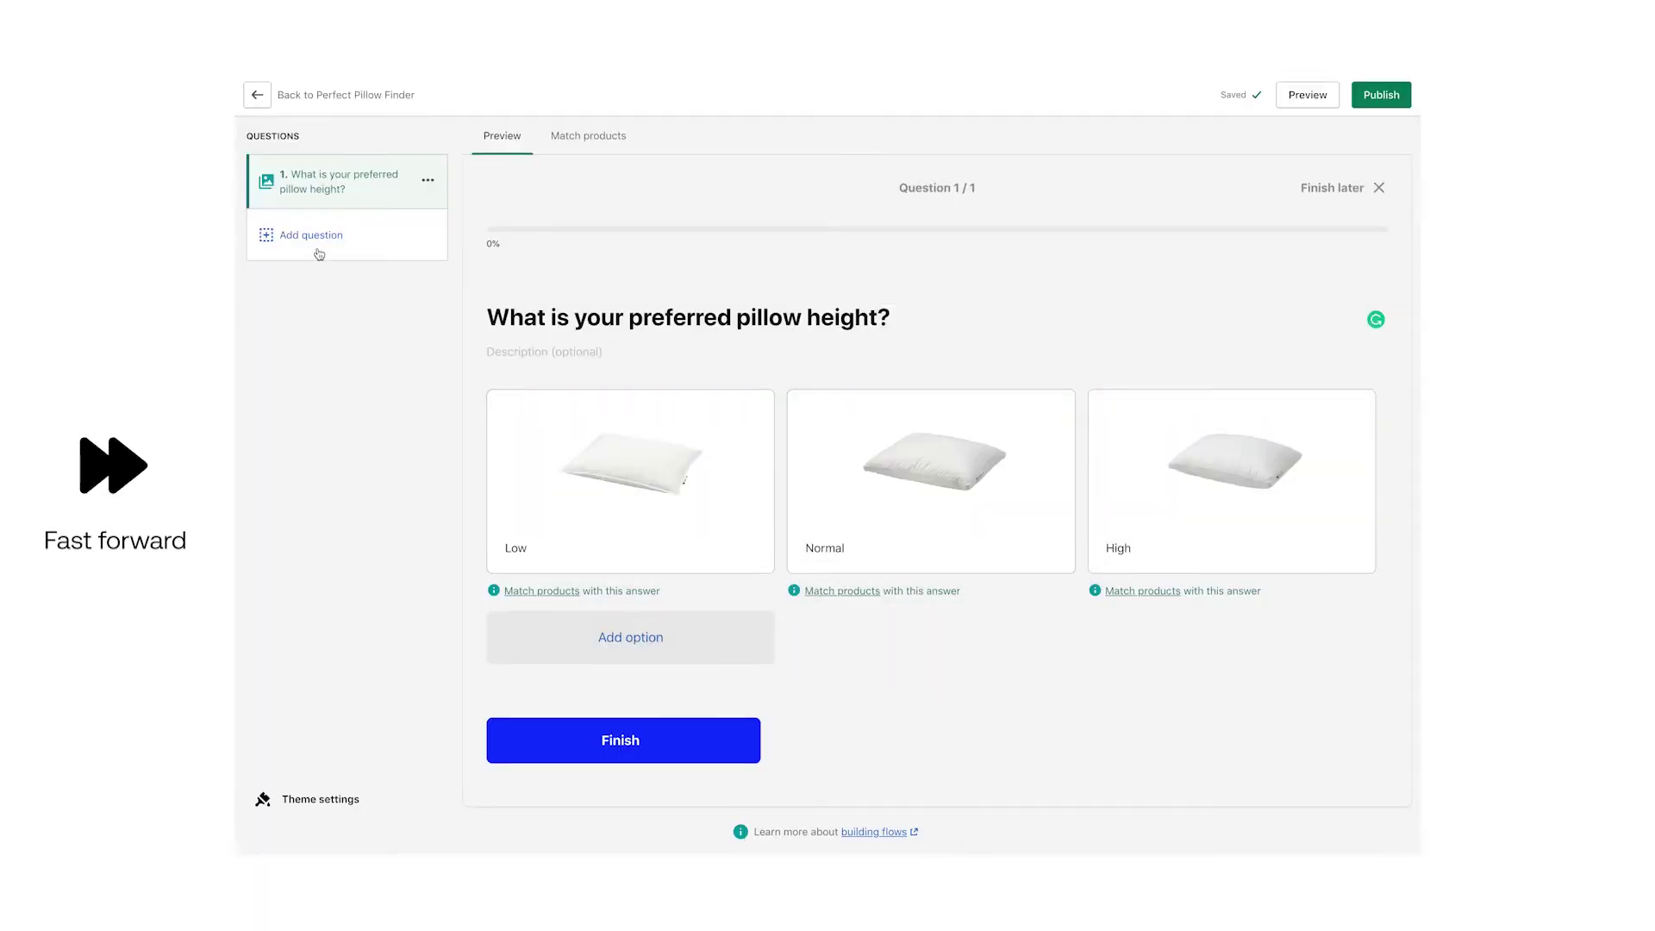
{"action": "left_click", "coordinate": [315, 235]}
Add a second question 'What is your preferred pillow softness?' with answers Firm, Medium and Soft.
{"action": "left_click", "coordinate": [1005, 543]}
{"action": "left_click", "coordinate": [587, 321]}
{"action": "type", "text": "What is your preferred pillow softness?"}
{"action": "left_click", "coordinate": [630, 415]}
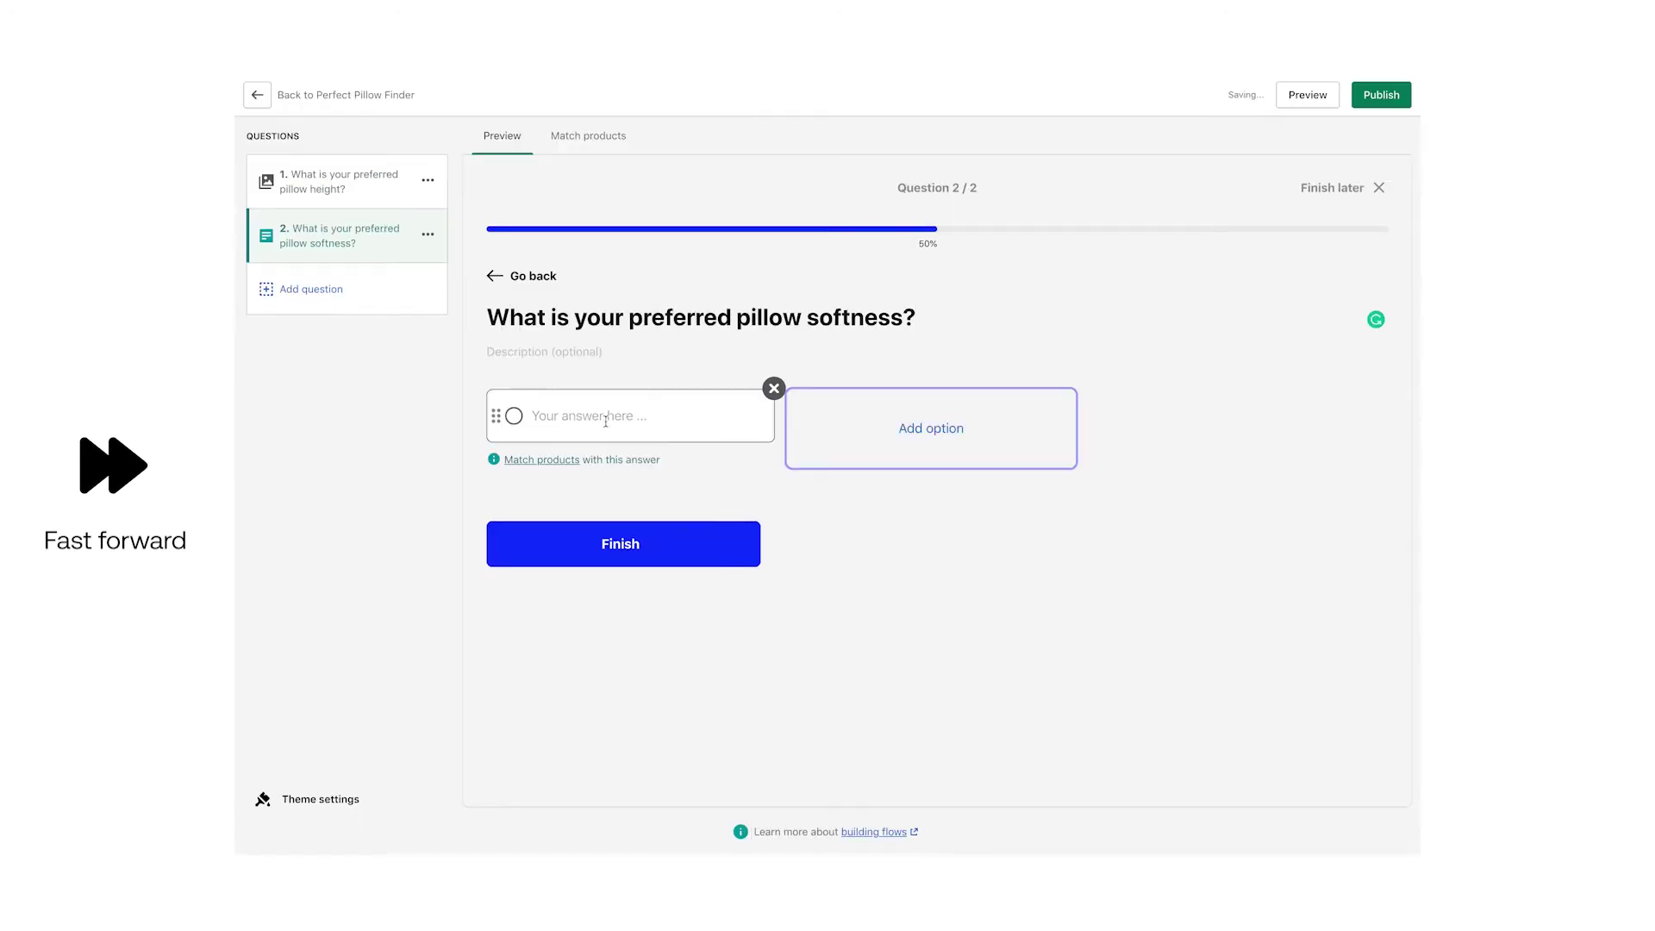
{"action": "type", "text": "Firm"}
{"action": "left_click", "coordinate": [931, 415]}
{"action": "type", "text": "Medium"}
{"action": "left_click", "coordinate": [1231, 415]}
{"action": "type", "text": "Soft"}
Add an image question 'What is your preferred sleeping position?' with answers Back, Stomach and Side.
{"action": "left_click", "coordinate": [318, 289]}
{"action": "left_click", "coordinate": [1015, 543]}
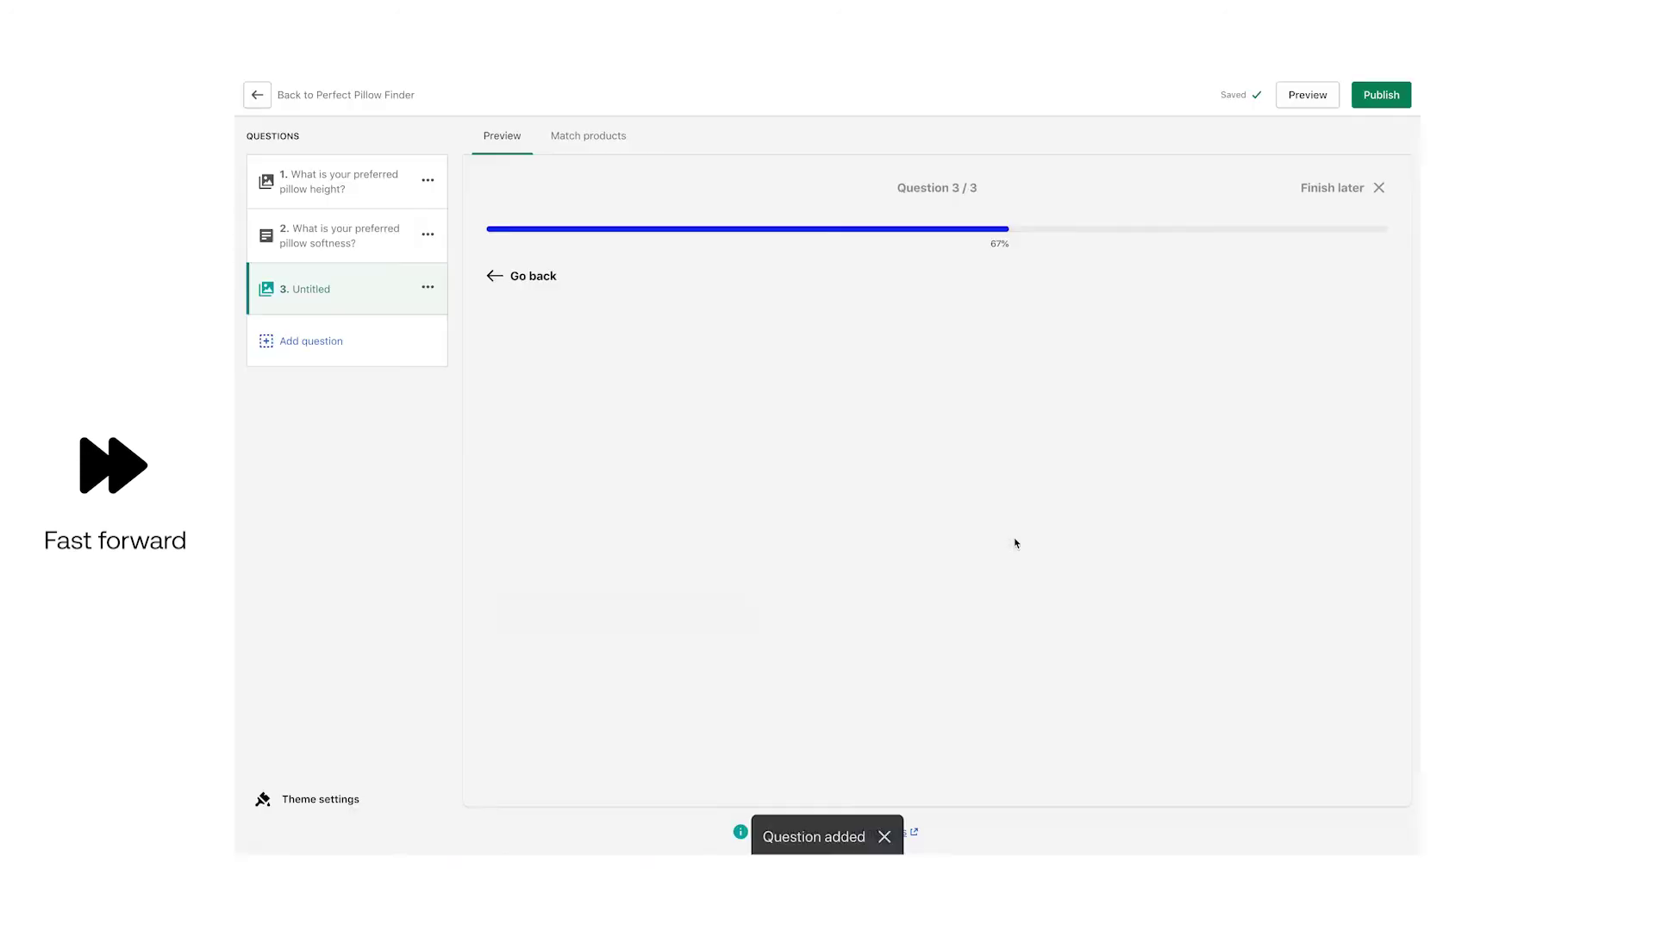
{"action": "left_click", "coordinate": [587, 321]}
{"action": "type", "text": "What is your preferred sleeping position?"}
{"action": "left_click", "coordinate": [643, 429]}
{"action": "type", "text": "Back"}
{"action": "left_click", "coordinate": [931, 544]}
{"action": "type", "text": "Stomach"}
{"action": "left_click", "coordinate": [1231, 544]}
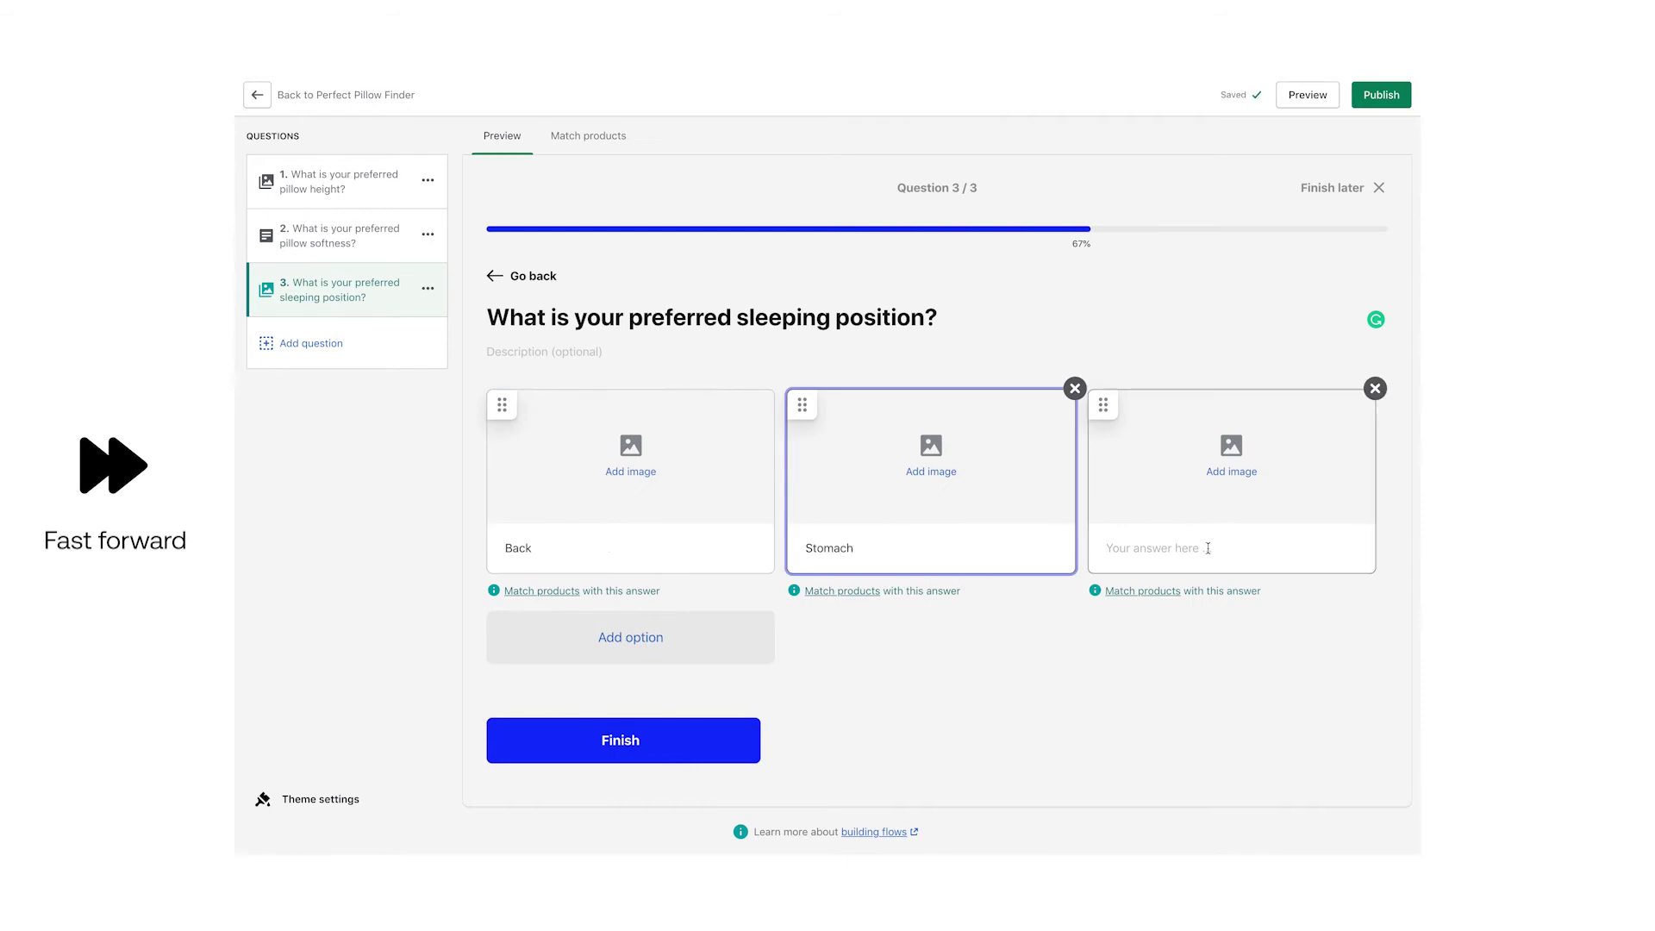
Upload photos for the Back, Stomach and Side answers.
{"action": "left_click", "coordinate": [334, 234]}
{"action": "left_click", "coordinate": [340, 289]}
{"action": "left_click", "coordinate": [630, 448]}
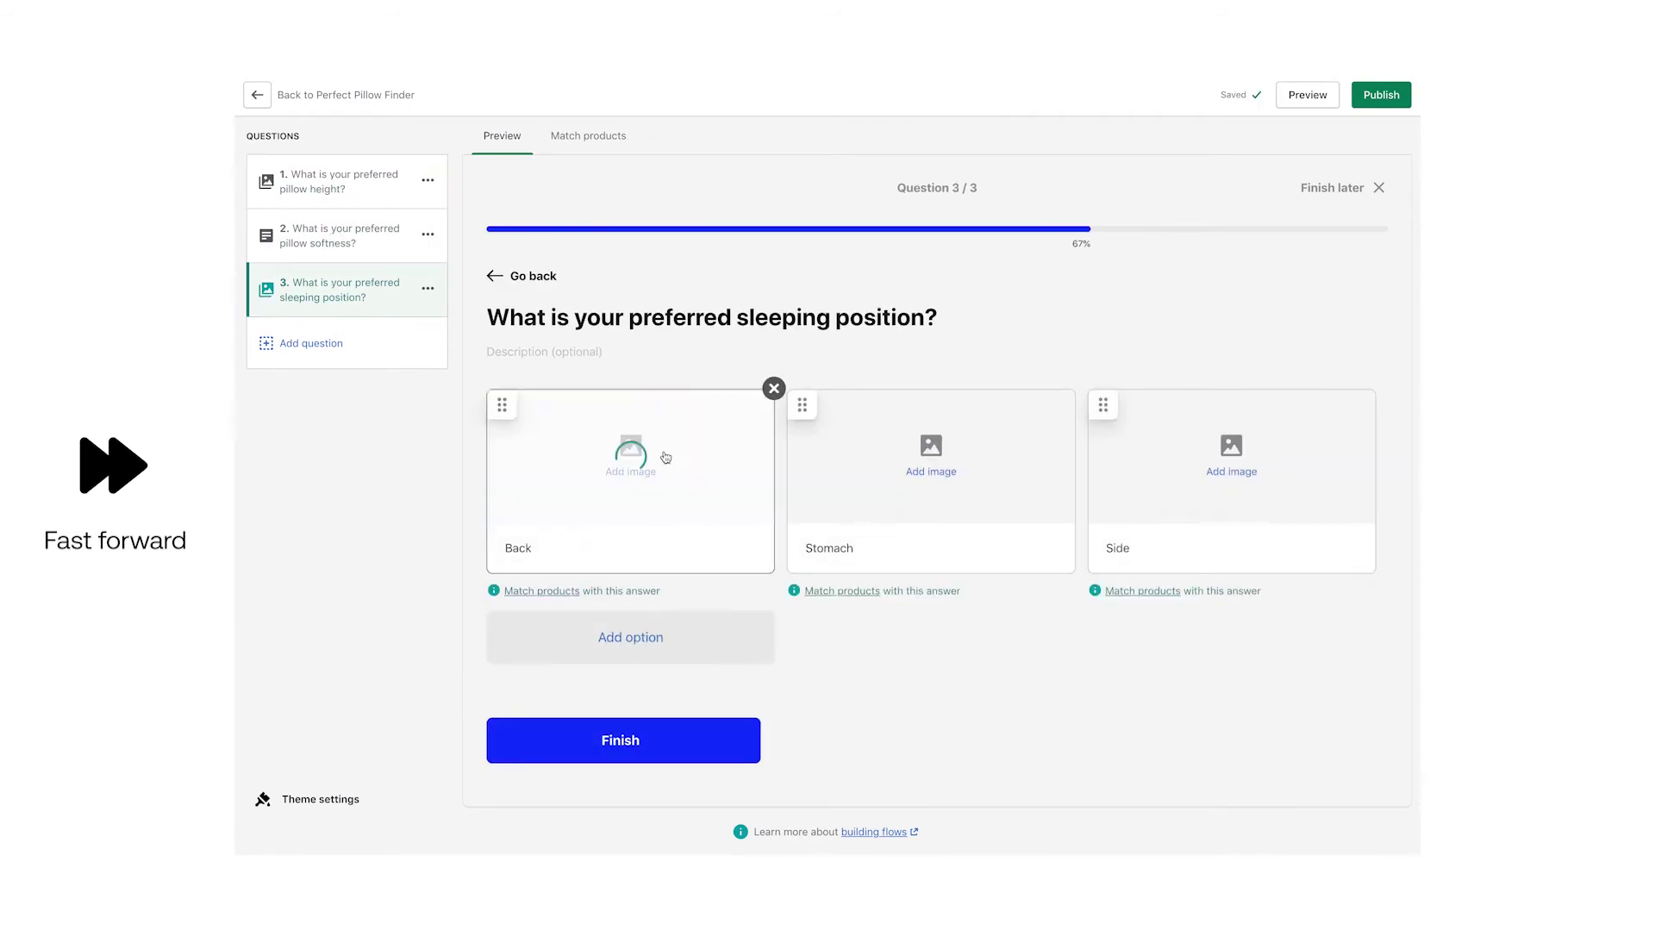
{"action": "left_click", "coordinate": [931, 448]}
{"action": "left_click", "coordinate": [1231, 448]}
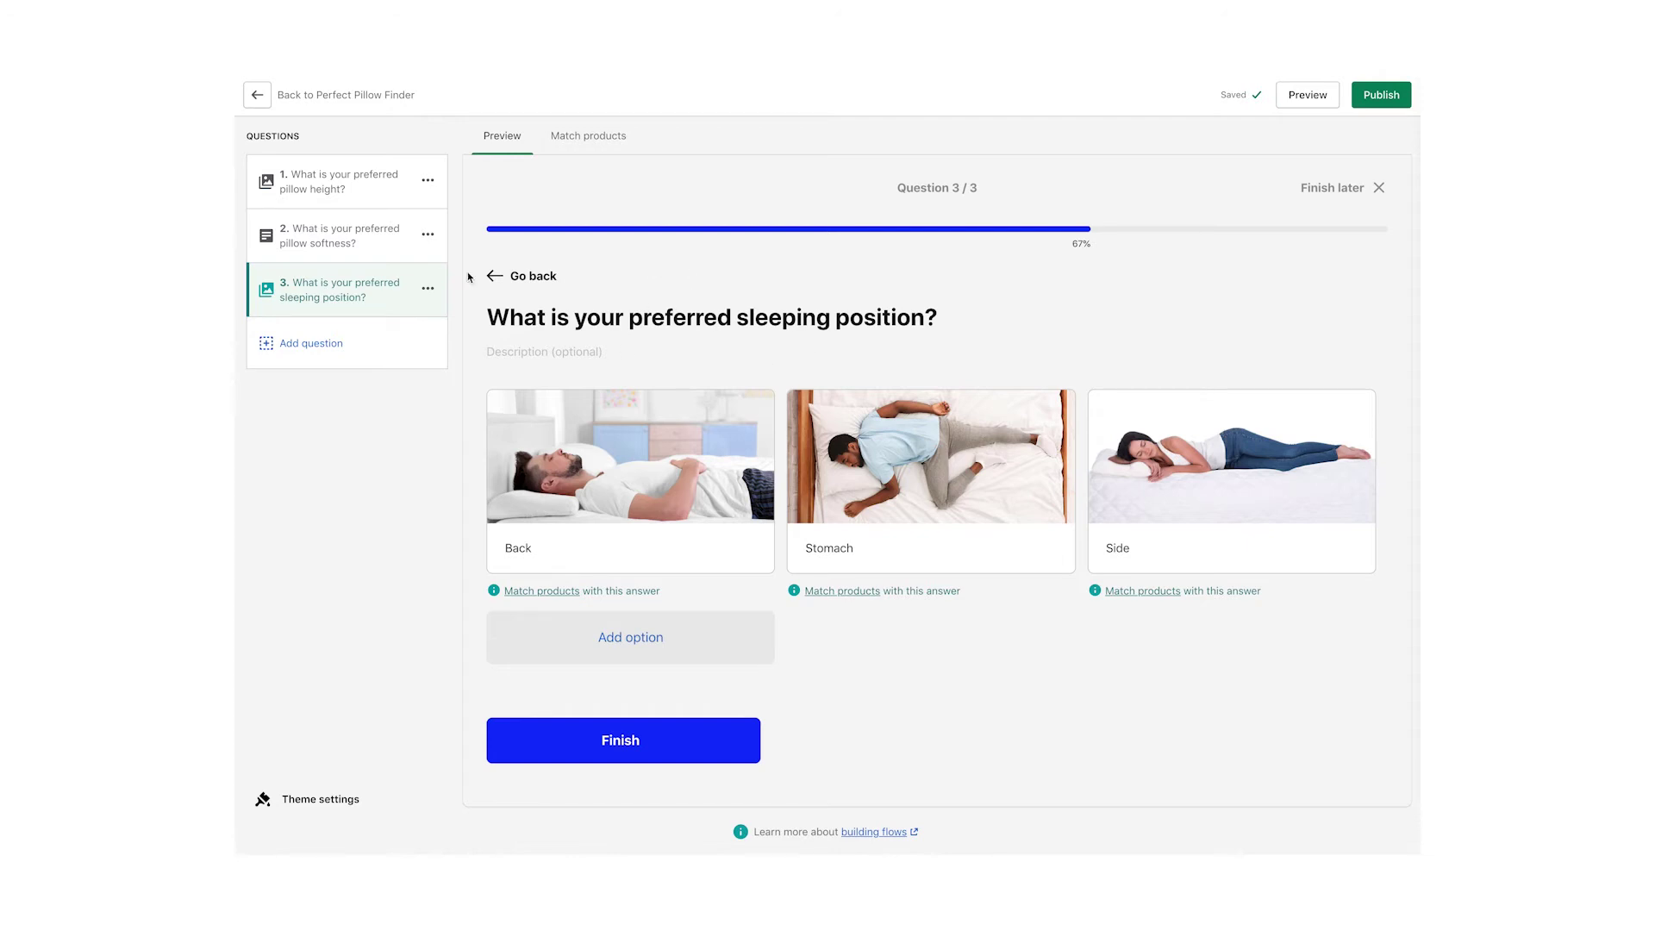
Open the Match products tab for the pillow height question.
{"action": "left_click", "coordinate": [359, 235]}
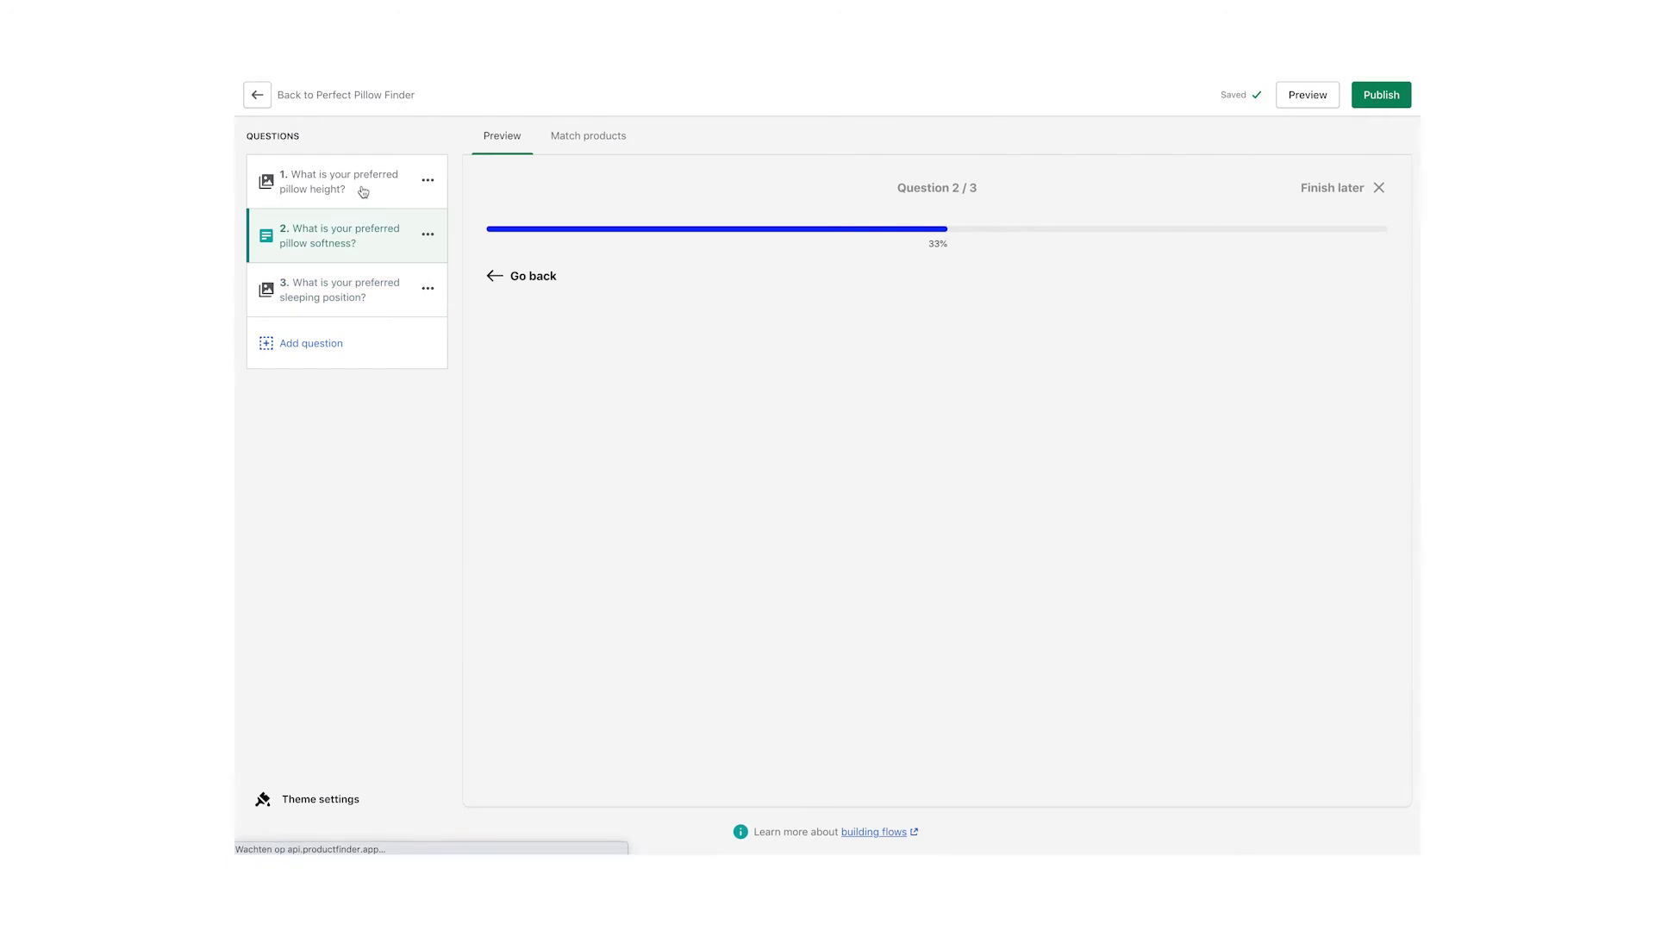
{"action": "left_click", "coordinate": [361, 192]}
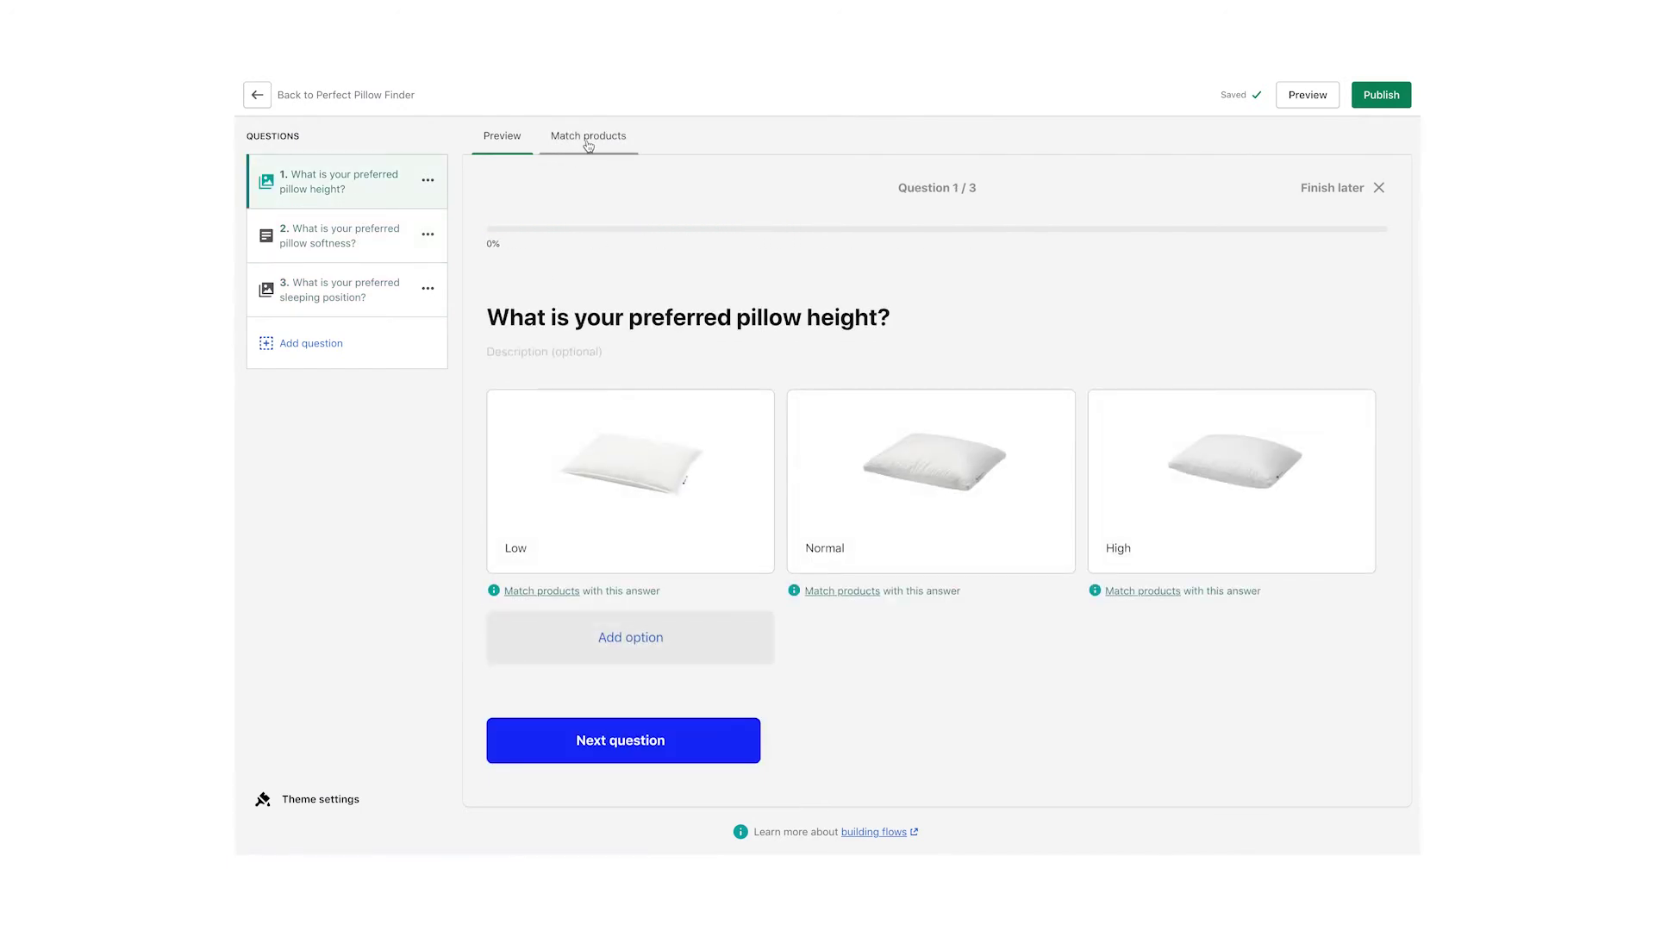
{"action": "left_click", "coordinate": [589, 138]}
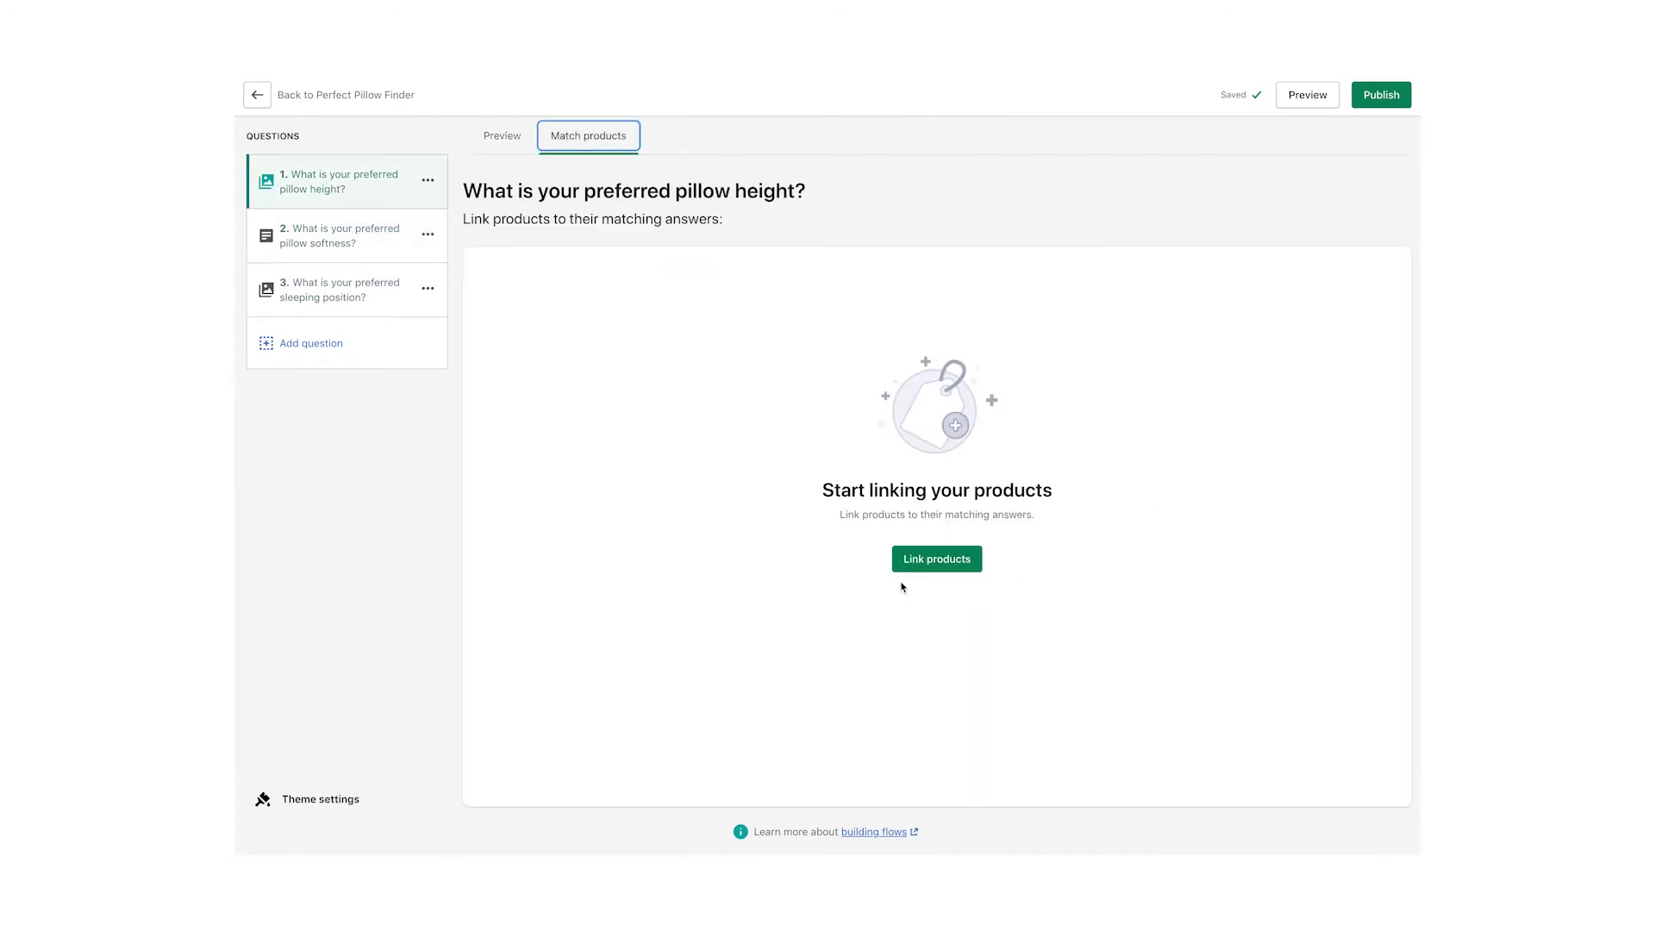
Select all nine products, including Classico, High Siesta and Linda, and add them to the flow.
{"action": "left_click", "coordinate": [946, 566]}
{"action": "left_click", "coordinate": [638, 321]}
{"action": "left_click", "coordinate": [681, 369]}
{"action": "left_click", "coordinate": [690, 431]}
{"action": "left_click", "coordinate": [693, 452]}
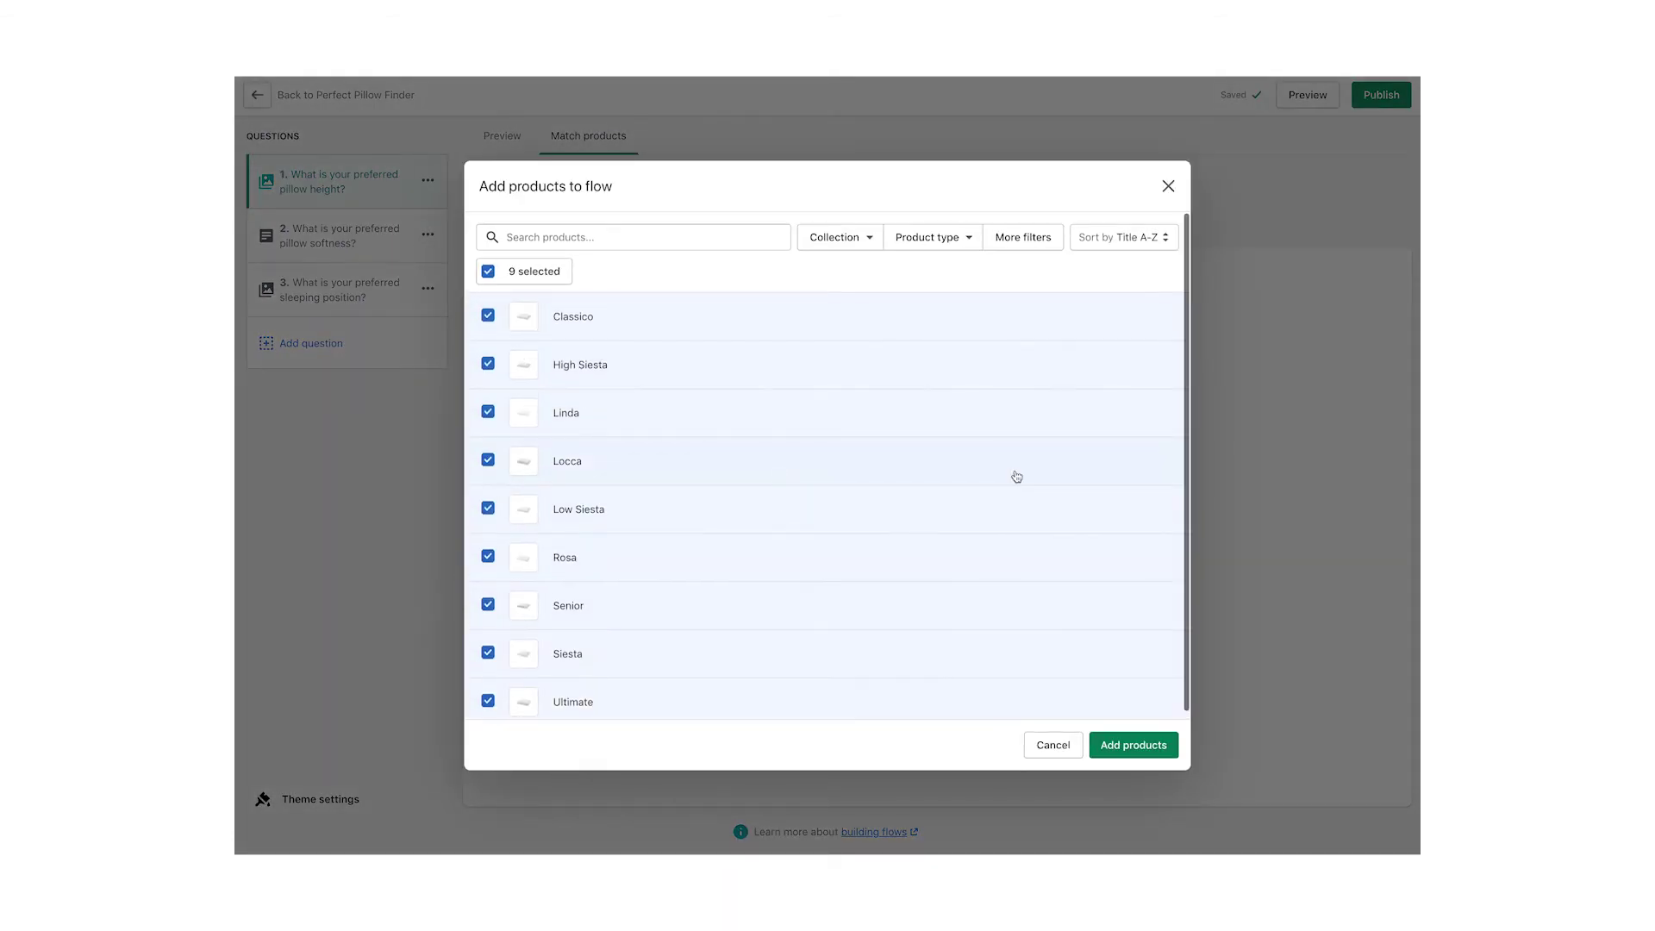
{"action": "left_click", "coordinate": [1134, 745]}
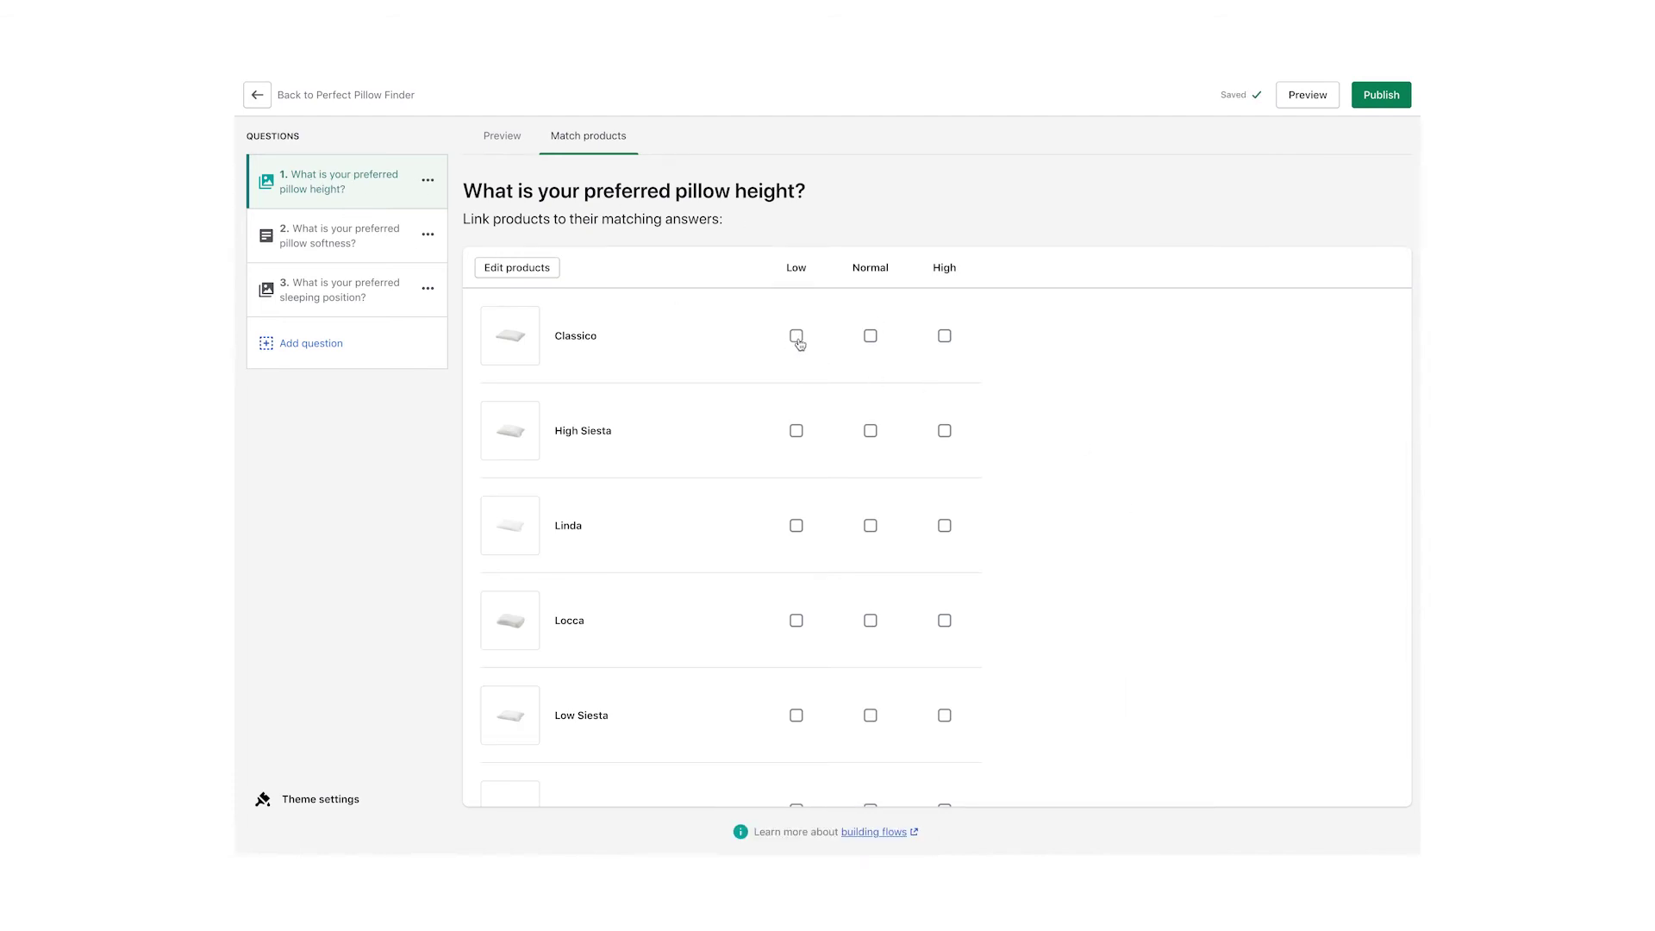
Match each pillow to a height answer: Classico Normal, High Siesta Low, Linda High, and the rest.
{"action": "left_click", "coordinate": [871, 336]}
{"action": "left_click", "coordinate": [796, 431]}
{"action": "left_click", "coordinate": [945, 526]}
{"action": "scroll", "coordinate": [868, 558], "scroll_direction": "down", "scroll_amount": 1}
{"action": "left_click", "coordinate": [871, 561]}
{"action": "left_click", "coordinate": [795, 656]}
{"action": "scroll", "coordinate": [871, 604], "scroll_direction": "down", "scroll_amount": 3}
{"action": "left_click", "coordinate": [871, 647]}
{"action": "left_click", "coordinate": [944, 569]}
{"action": "left_click", "coordinate": [871, 664]}
{"action": "scroll", "coordinate": [980, 439], "scroll_direction": "up", "scroll_amount": 5}
{"action": "scroll", "coordinate": [862, 517], "scroll_direction": "down", "scroll_amount": 5}
Match each pillow to its Firm, Medium or Soft softness answer.
{"action": "left_click", "coordinate": [345, 239]}
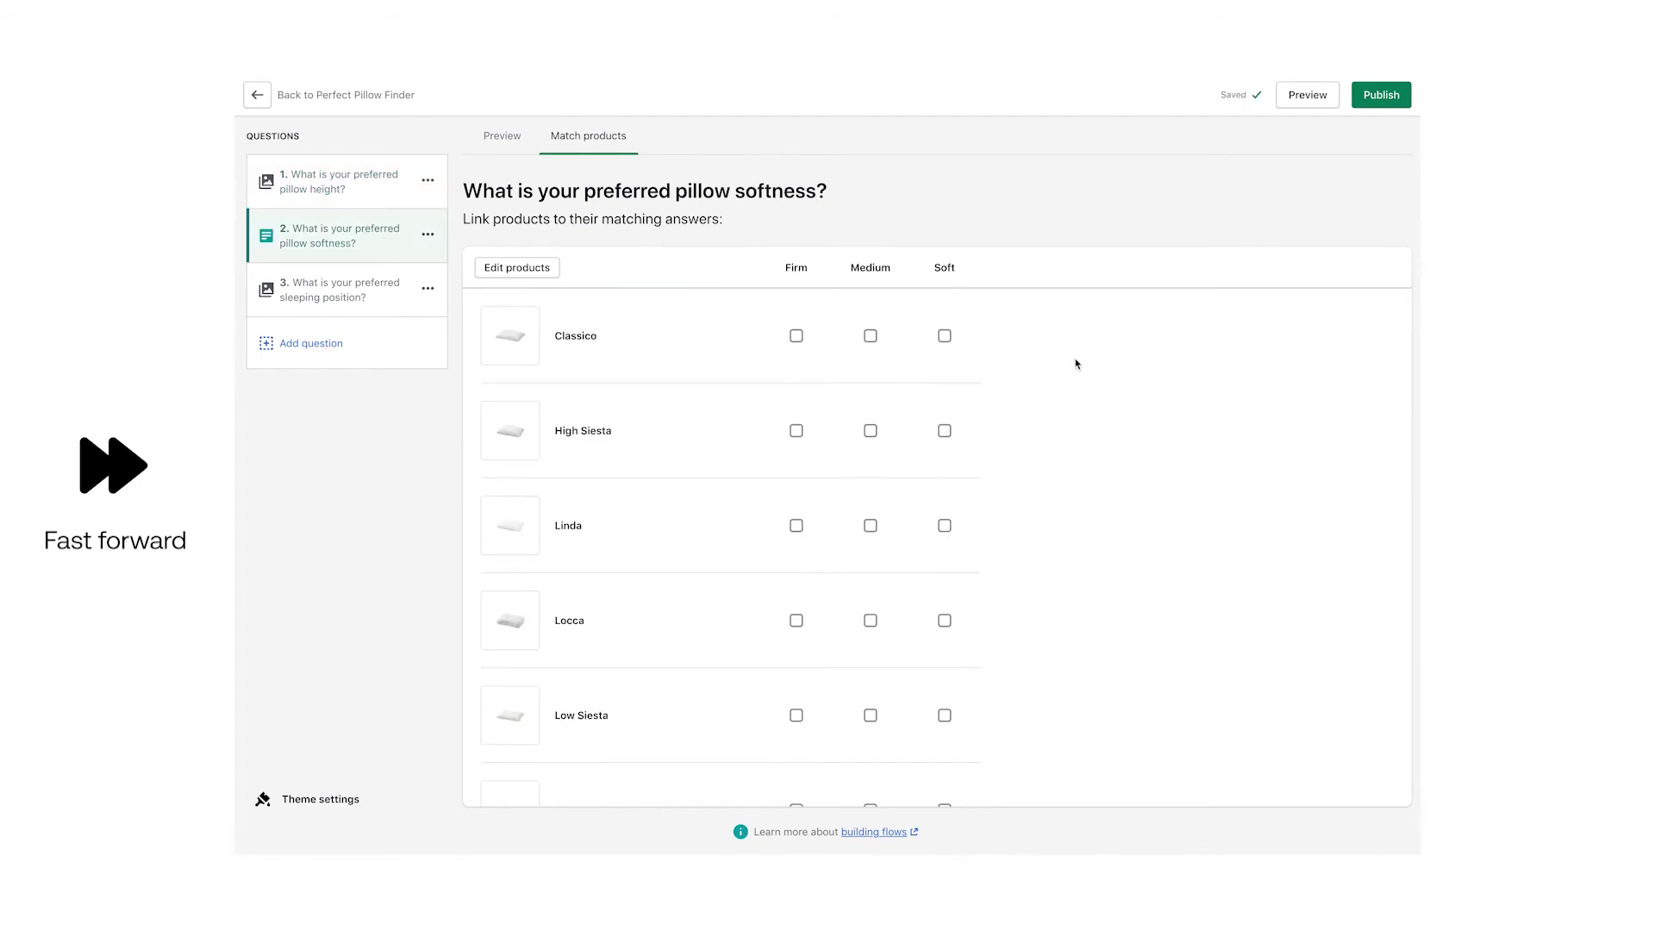
{"action": "left_click", "coordinate": [796, 336]}
{"action": "left_click", "coordinate": [871, 429]}
{"action": "left_click", "coordinate": [944, 521]}
{"action": "left_click", "coordinate": [796, 617]}
{"action": "left_click", "coordinate": [871, 618]}
{"action": "left_click", "coordinate": [795, 712]}
{"action": "scroll", "coordinate": [871, 517], "scroll_direction": "down", "scroll_amount": 3}
{"action": "left_click", "coordinate": [871, 504]}
{"action": "left_click", "coordinate": [345, 289]}
Match each pillow to its Back, Stomach or Side sleeping position.
{"action": "left_click", "coordinate": [871, 336]}
{"action": "left_click", "coordinate": [795, 431]}
{"action": "left_click", "coordinate": [945, 466]}
{"action": "left_click", "coordinate": [871, 562]}
{"action": "left_click", "coordinate": [796, 656]}
{"action": "left_click", "coordinate": [945, 751]}
{"action": "scroll", "coordinate": [862, 518], "scroll_direction": "up", "scroll_amount": 5}
Go back to the height question and switch to the Preview tab.
{"action": "left_click", "coordinate": [345, 227]}
{"action": "left_click", "coordinate": [352, 189]}
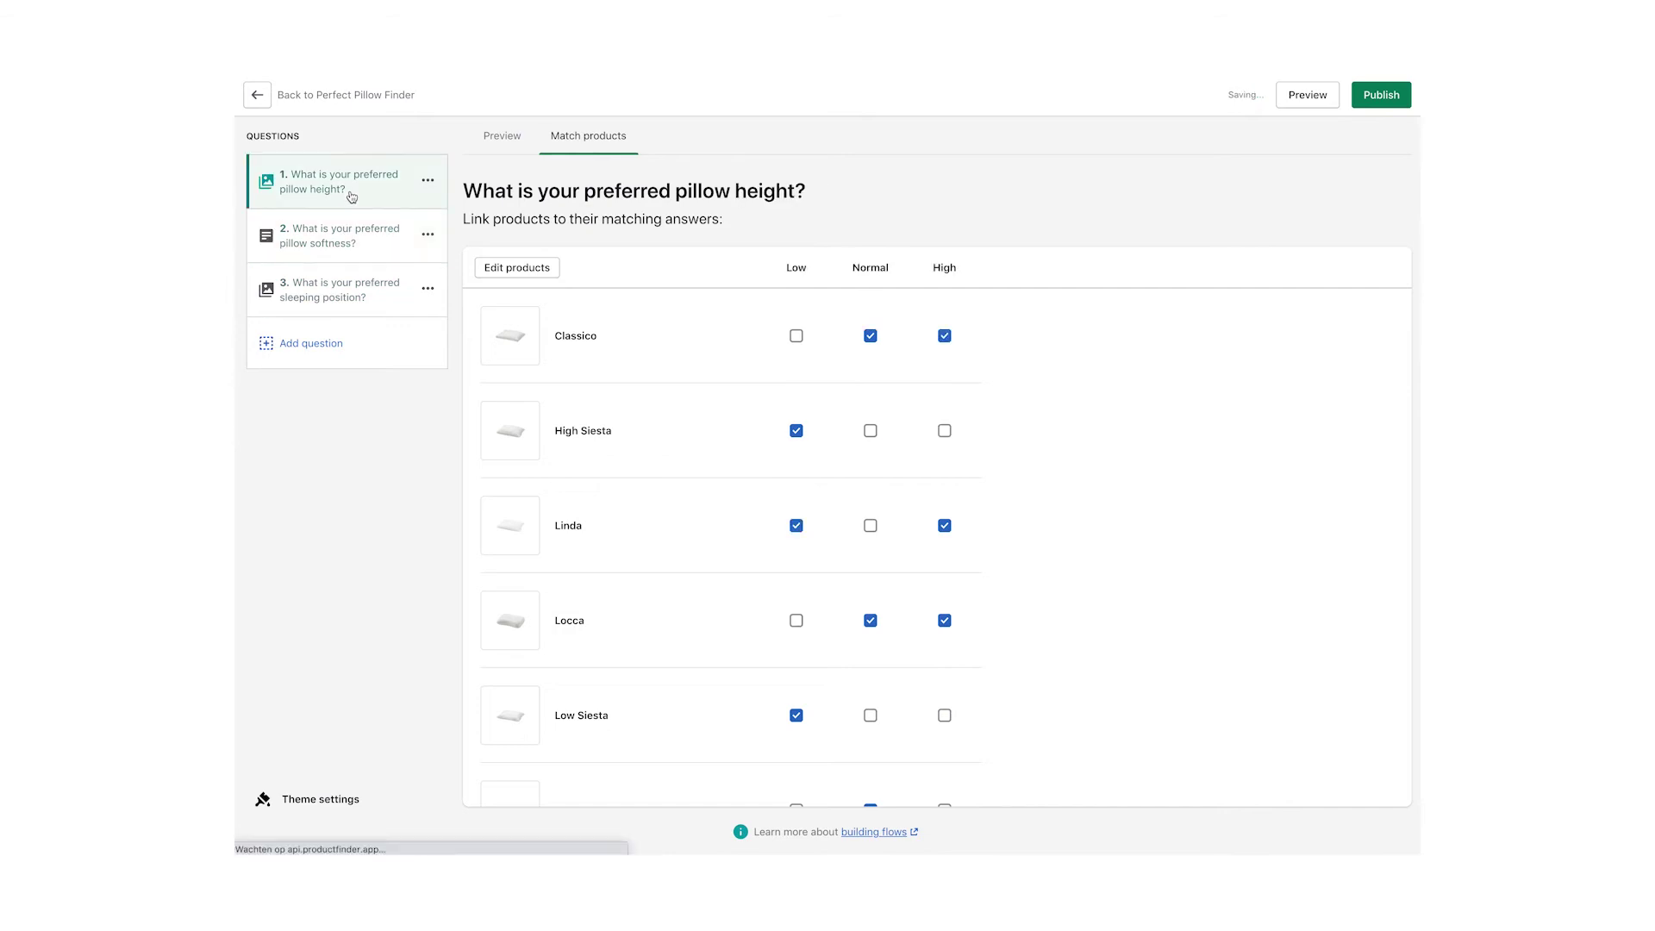
{"action": "left_click", "coordinate": [504, 136]}
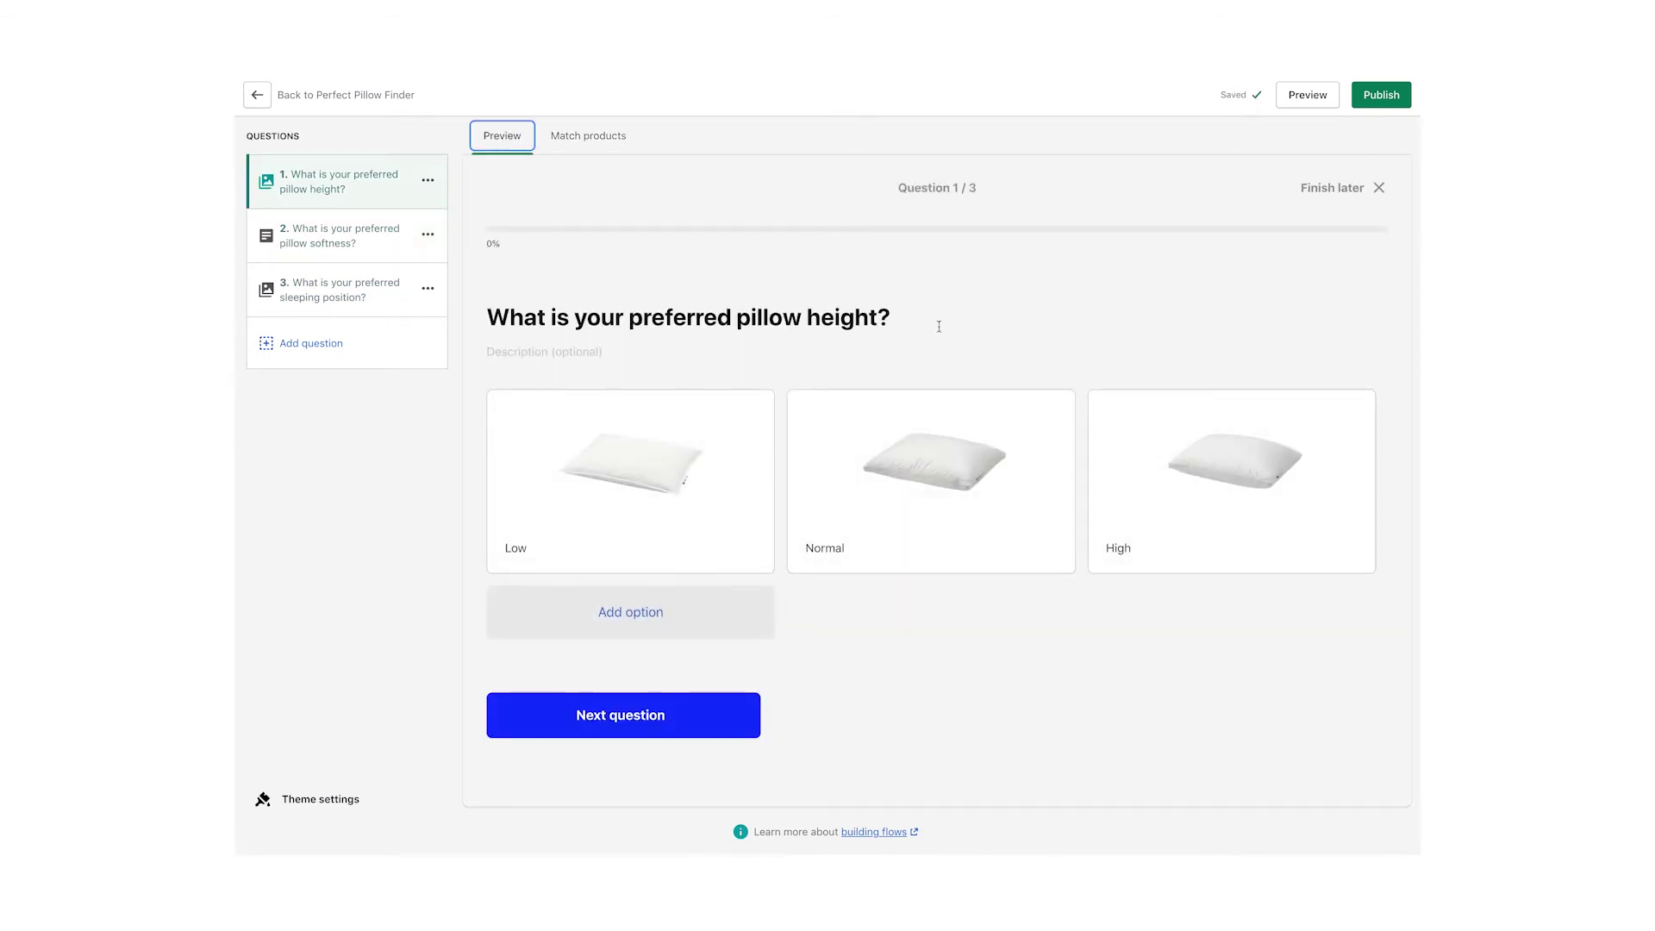
Add an email step headed 'Almost there!' with subtitle 'We'll only use your email to send relevant product information'.
{"action": "left_click", "coordinate": [332, 344]}
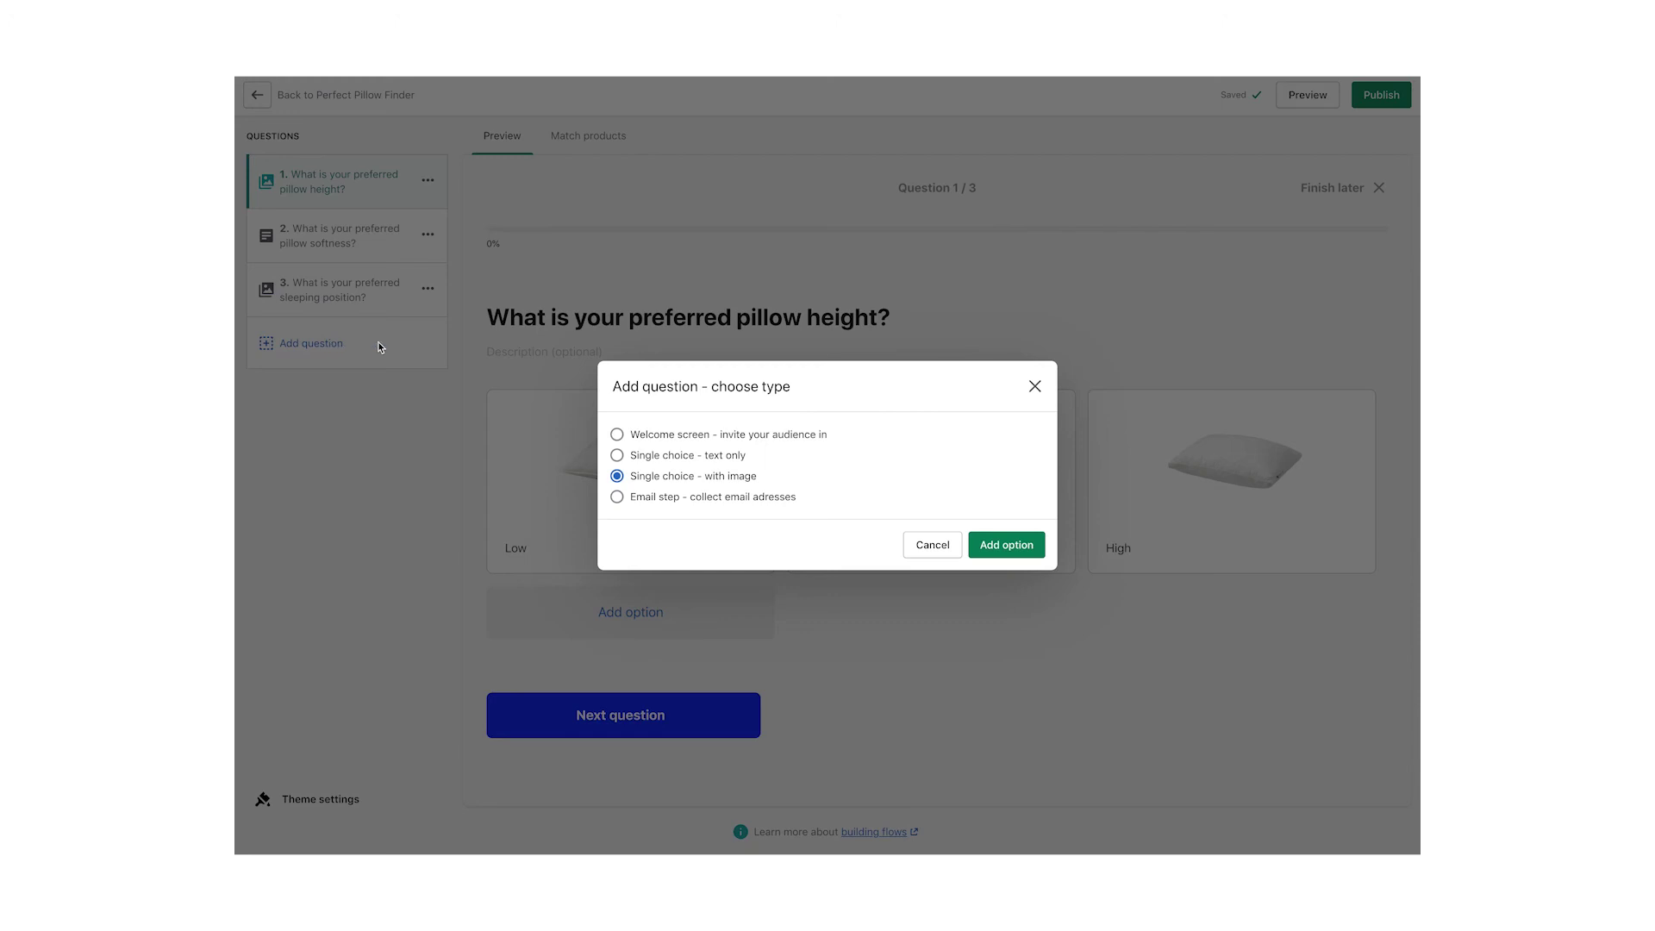
{"action": "left_click", "coordinate": [617, 498]}
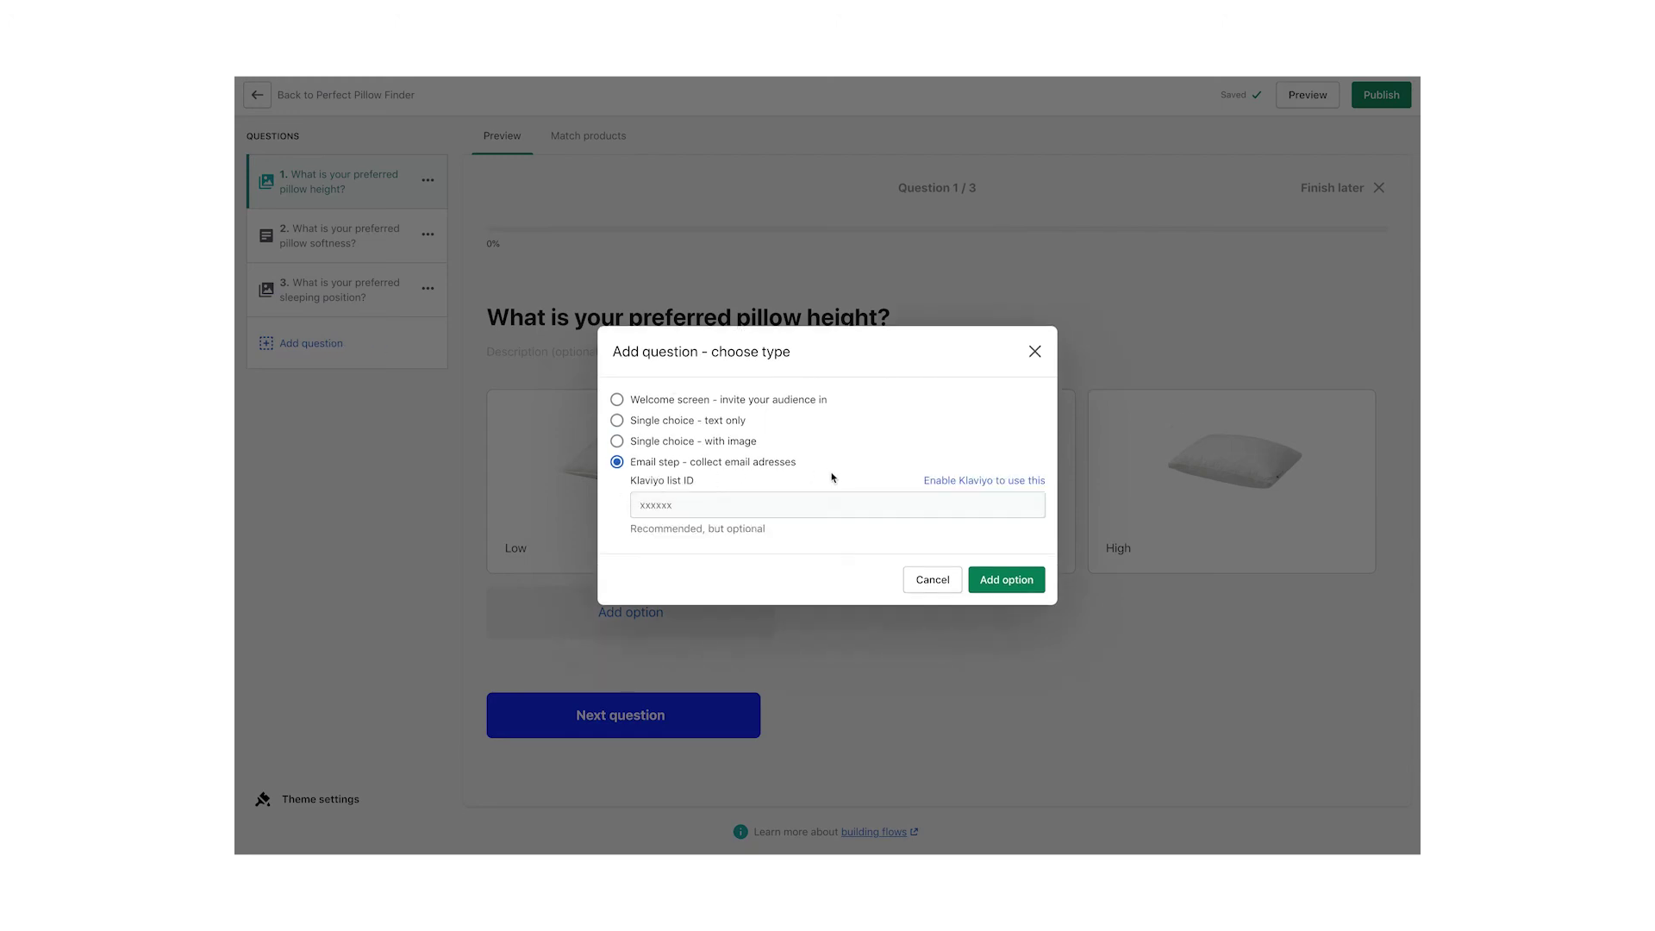
{"action": "left_click", "coordinate": [1014, 587]}
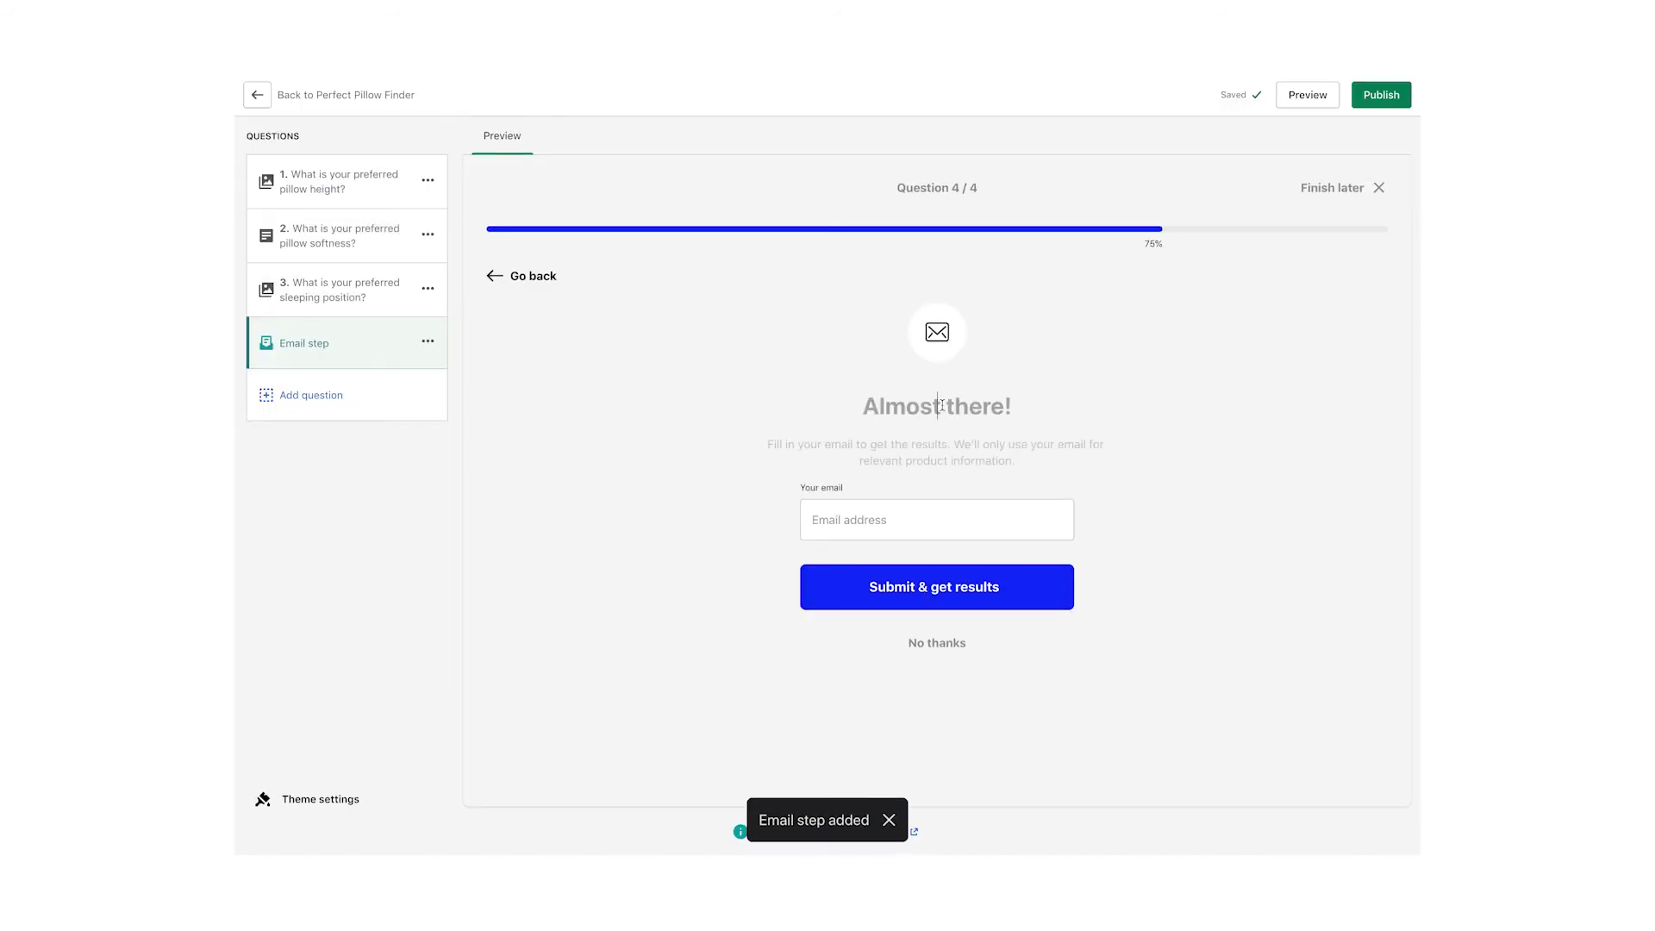
{"action": "type", "text": "Almost there!"}
{"action": "left_click", "coordinate": [949, 440]}
{"action": "type", "text": "We'll only use your email to send relevant product information"}
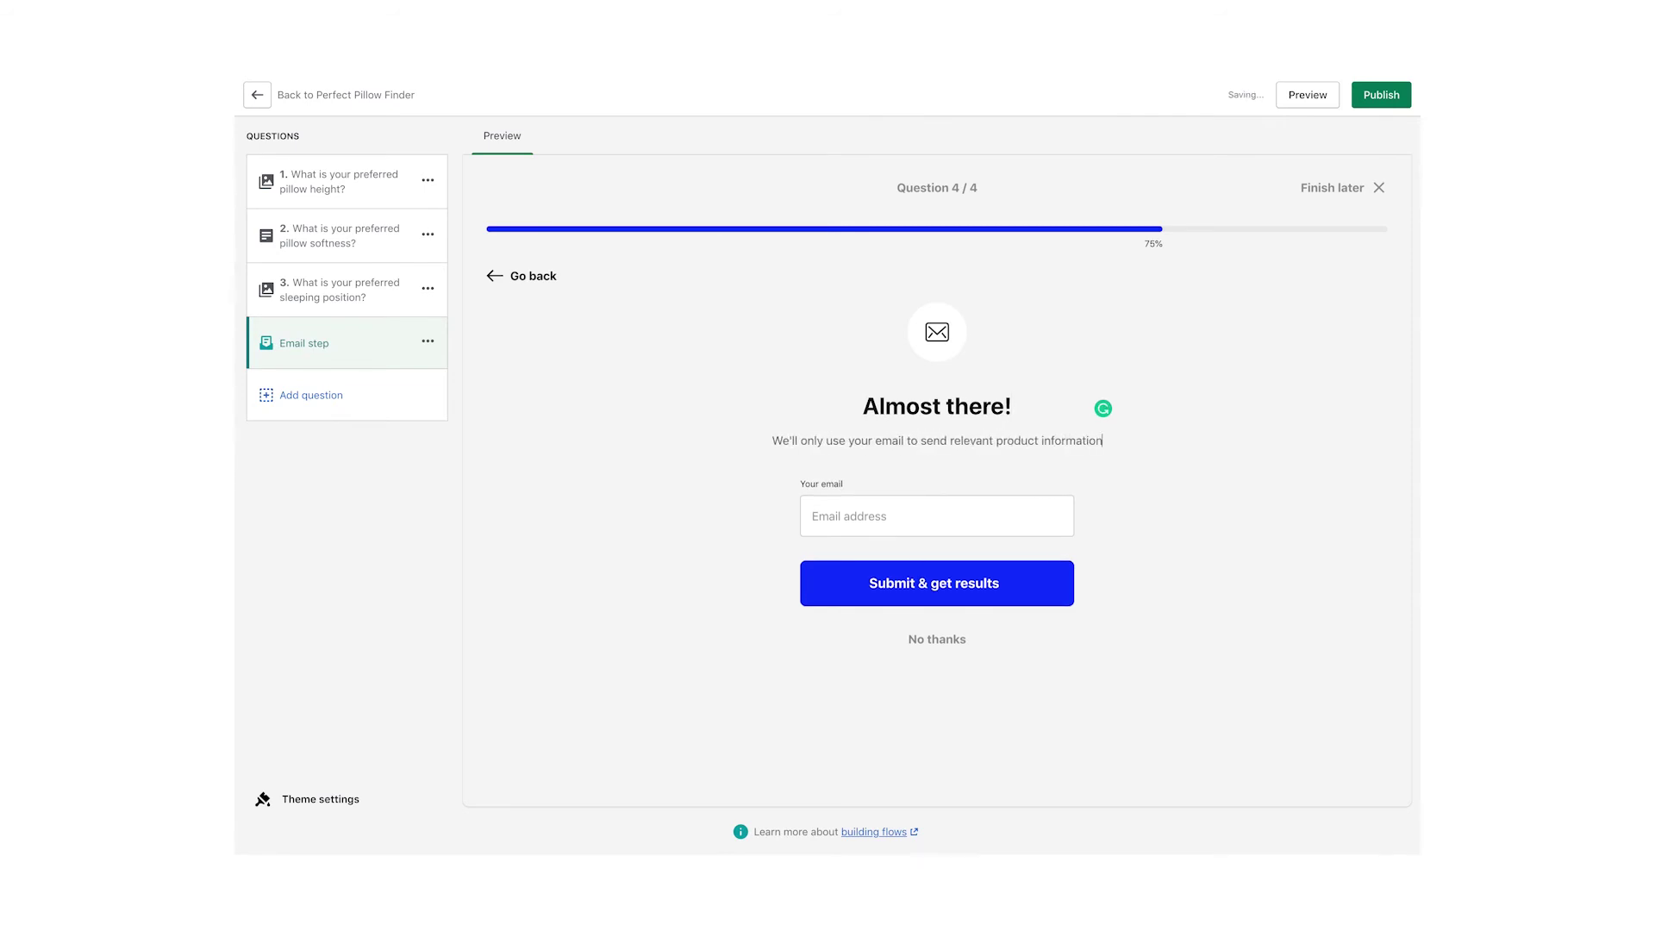
Add a welcome screen titled 'Tired of sleepless nights?' with subtext 'Find your perfect pillow'.
{"action": "left_click", "coordinate": [325, 196]}
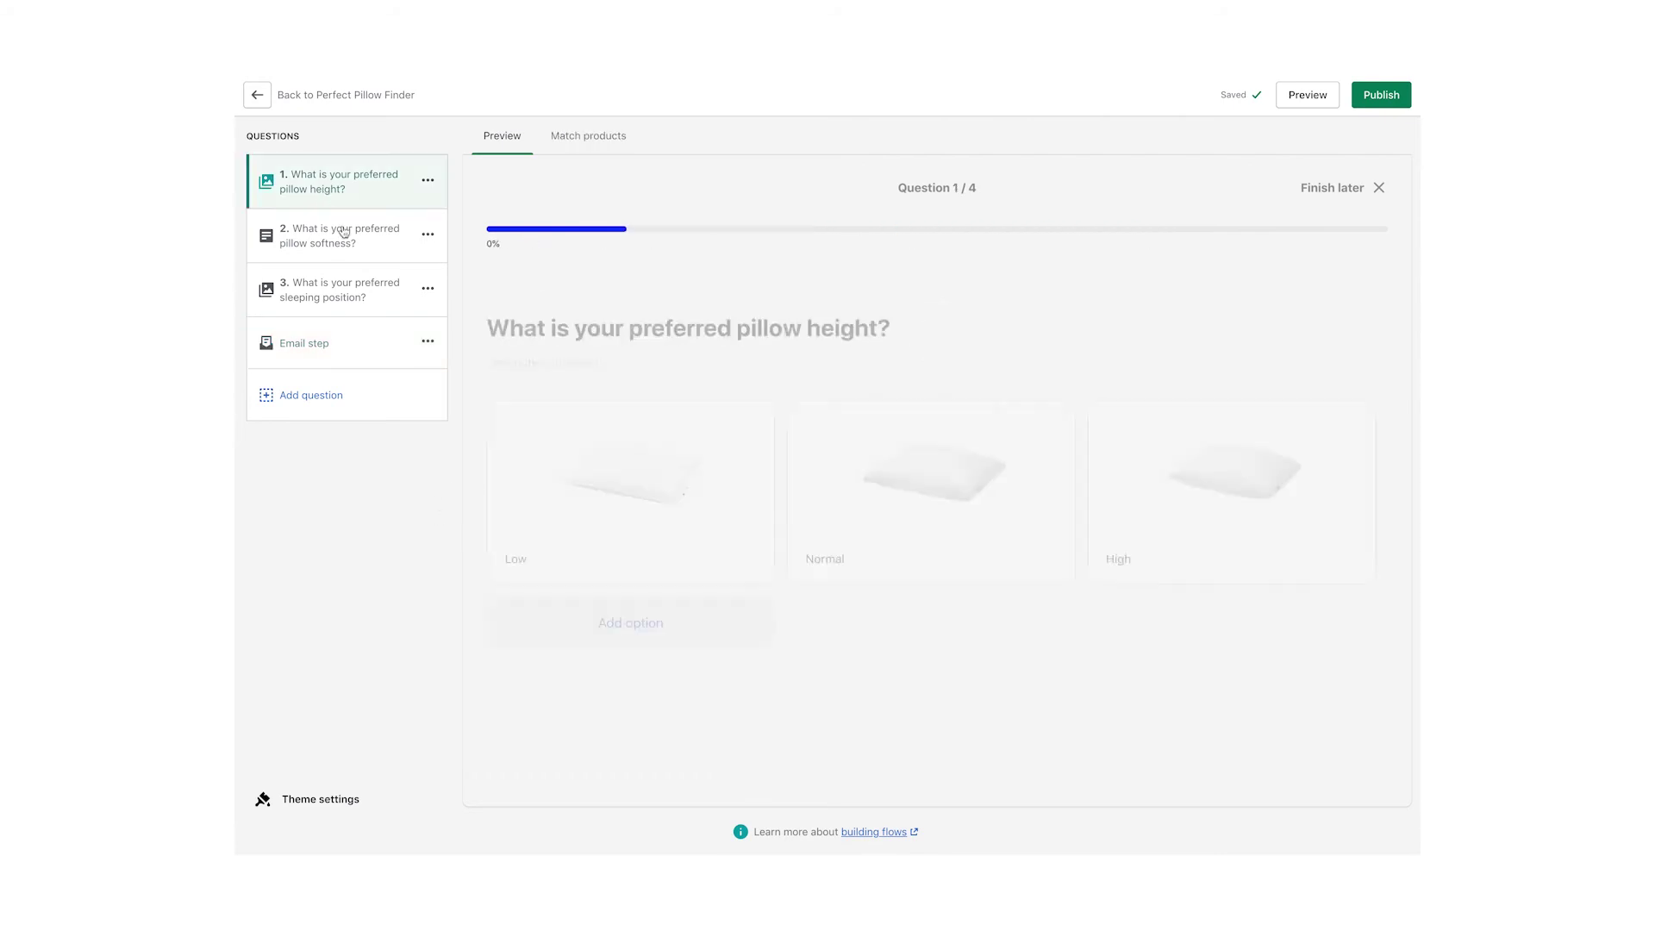
{"action": "left_click", "coordinate": [337, 400]}
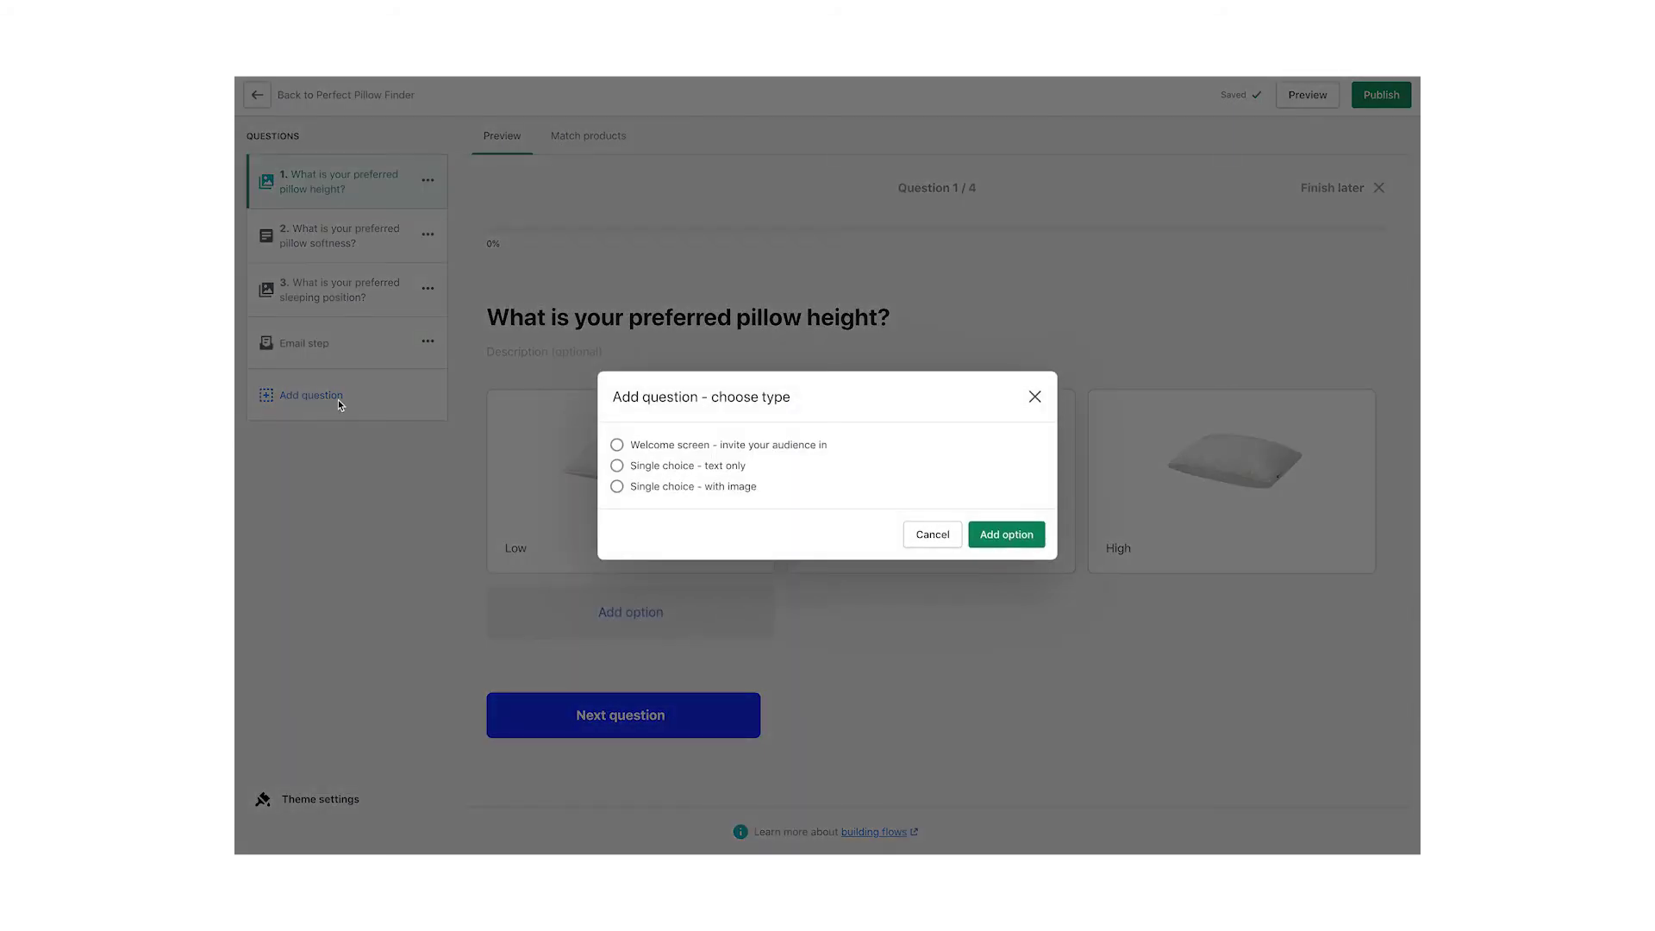
{"action": "left_click", "coordinate": [618, 445]}
{"action": "left_click", "coordinate": [1009, 536]}
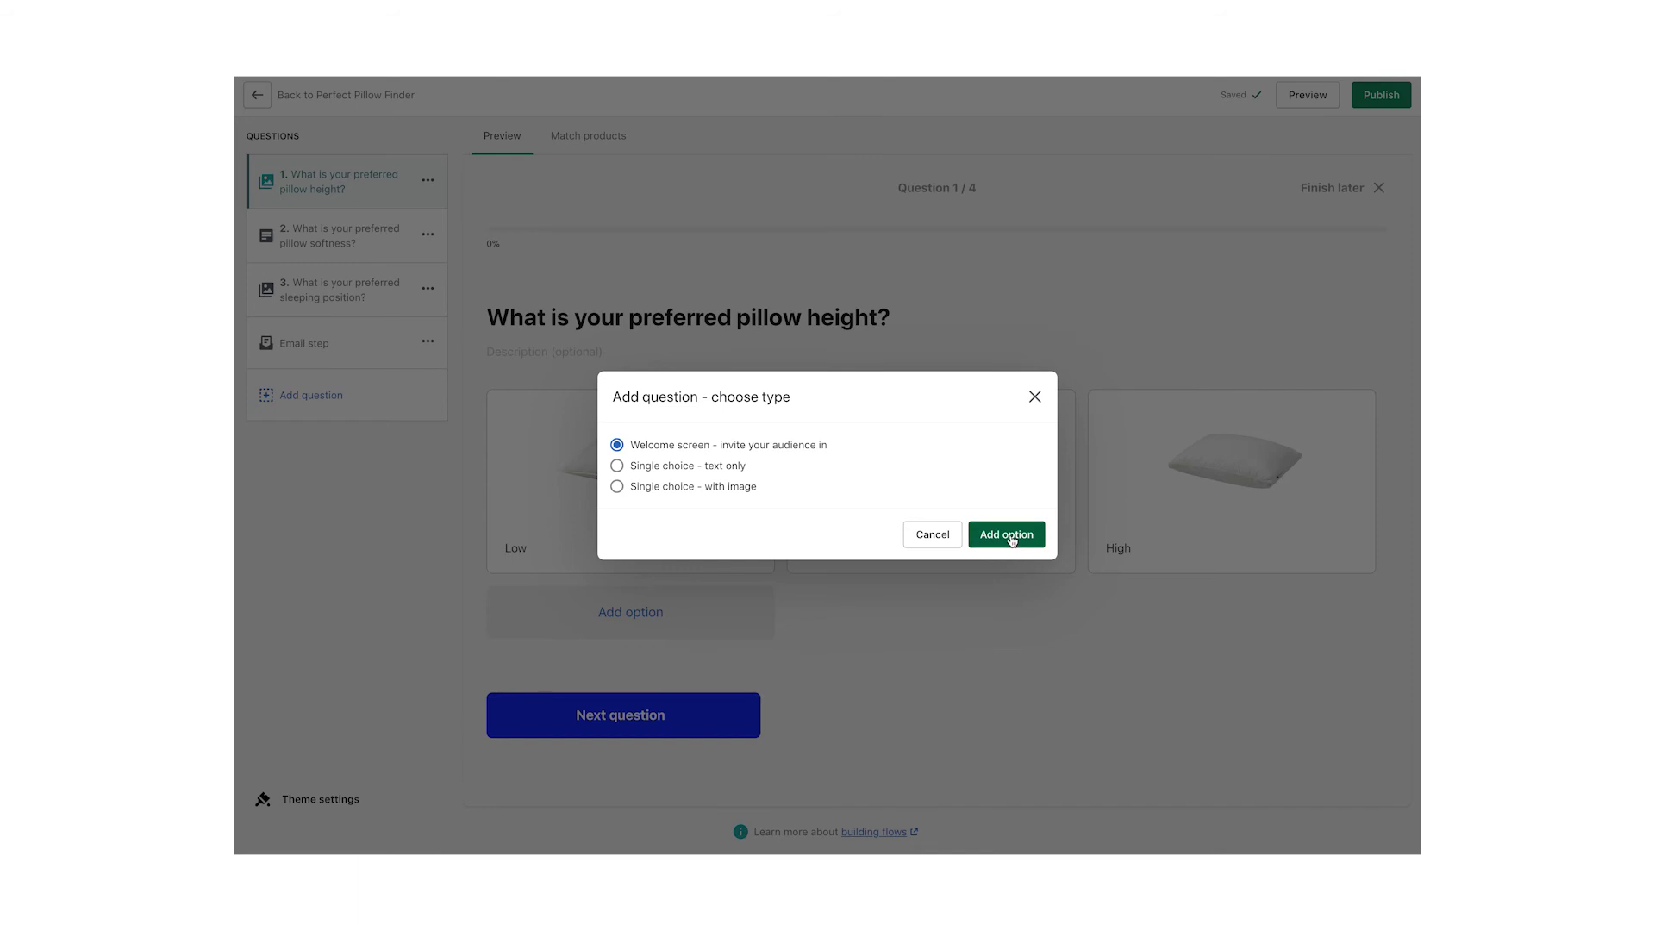
{"action": "type", "text": "Tired of sleepless nights?"}
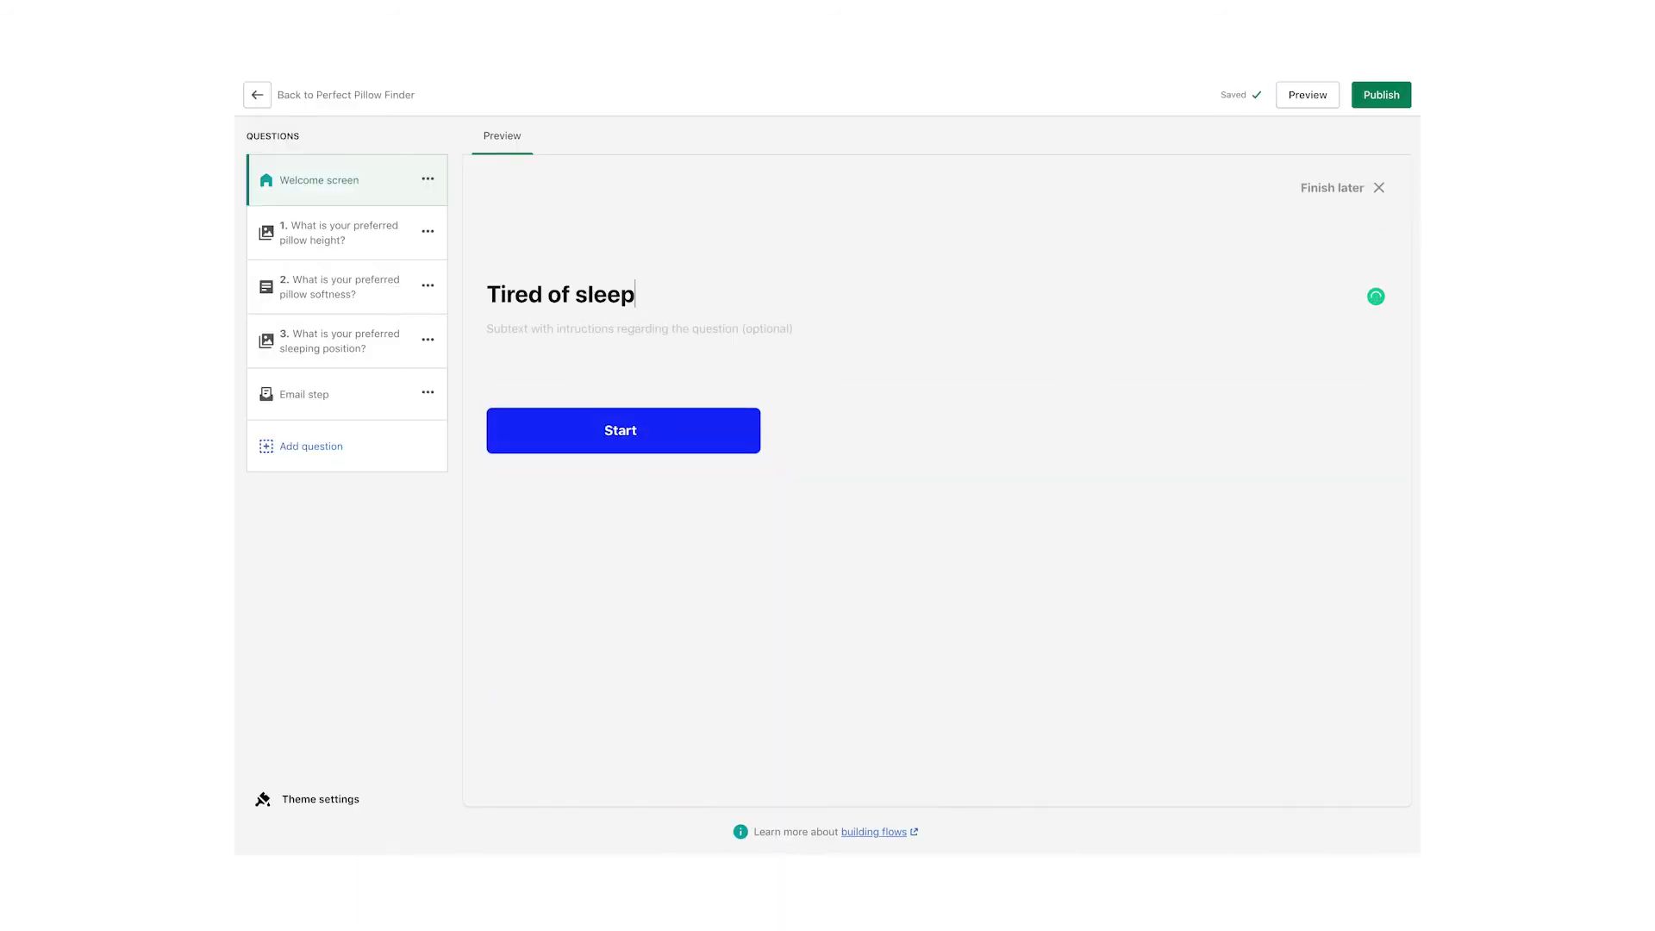
{"action": "key", "text": "Tab"}
{"action": "type", "text": "Find your perfect pillow"}
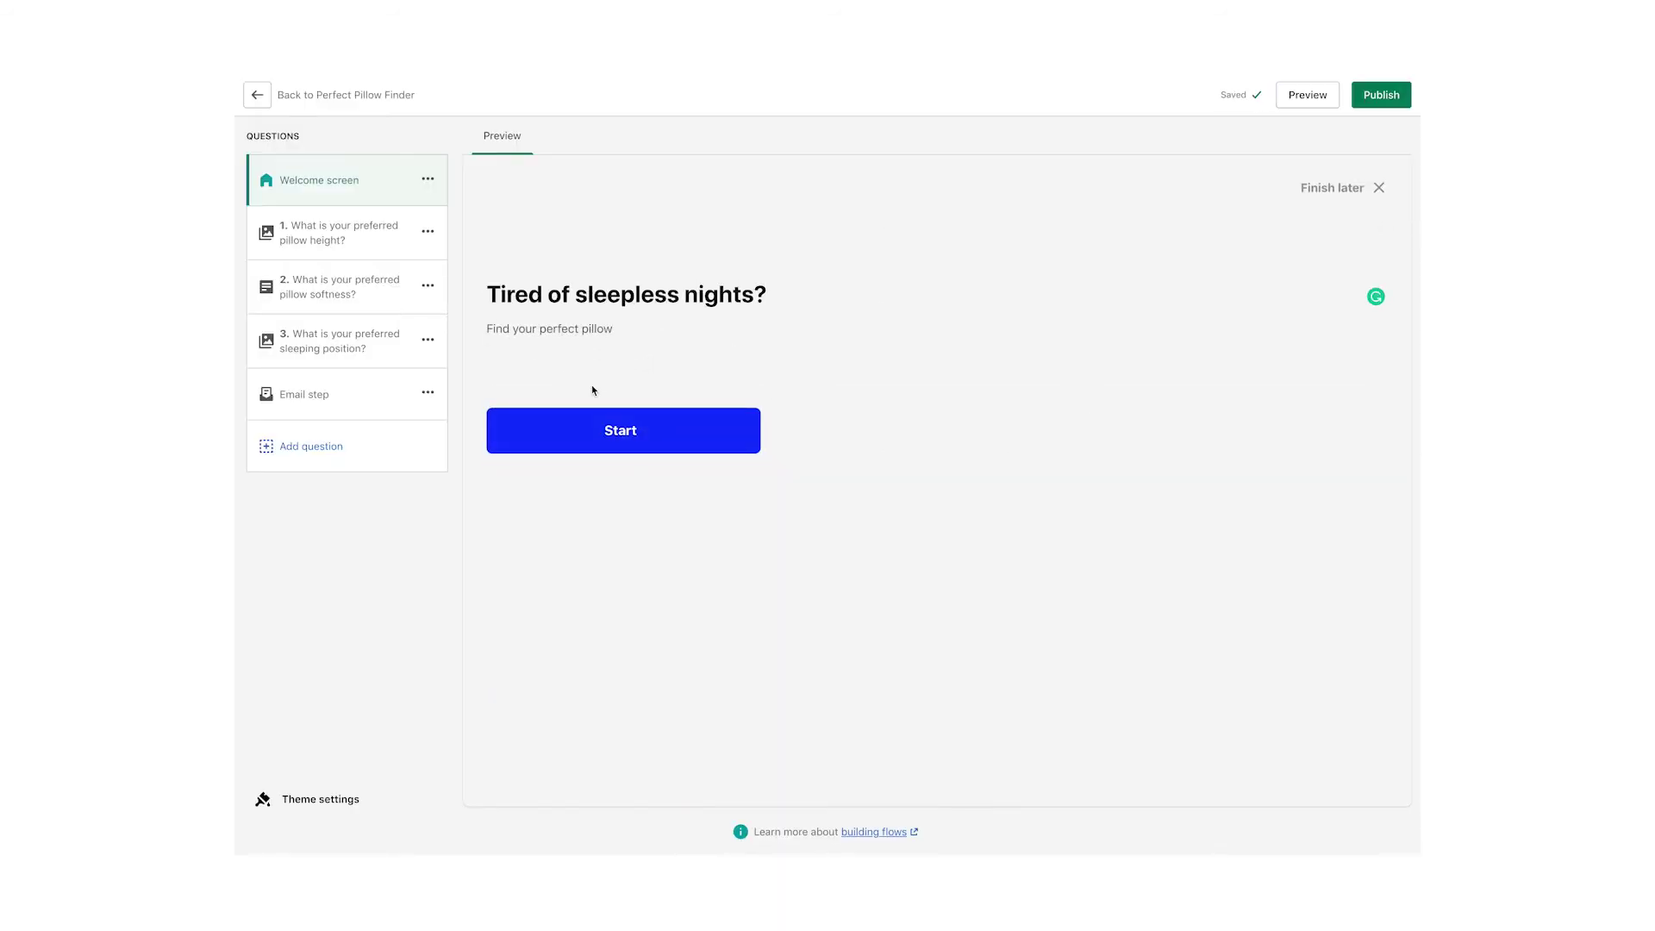
Step through the preview from the welcome screen to the softness question, then back to height.
{"action": "left_click", "coordinate": [644, 442]}
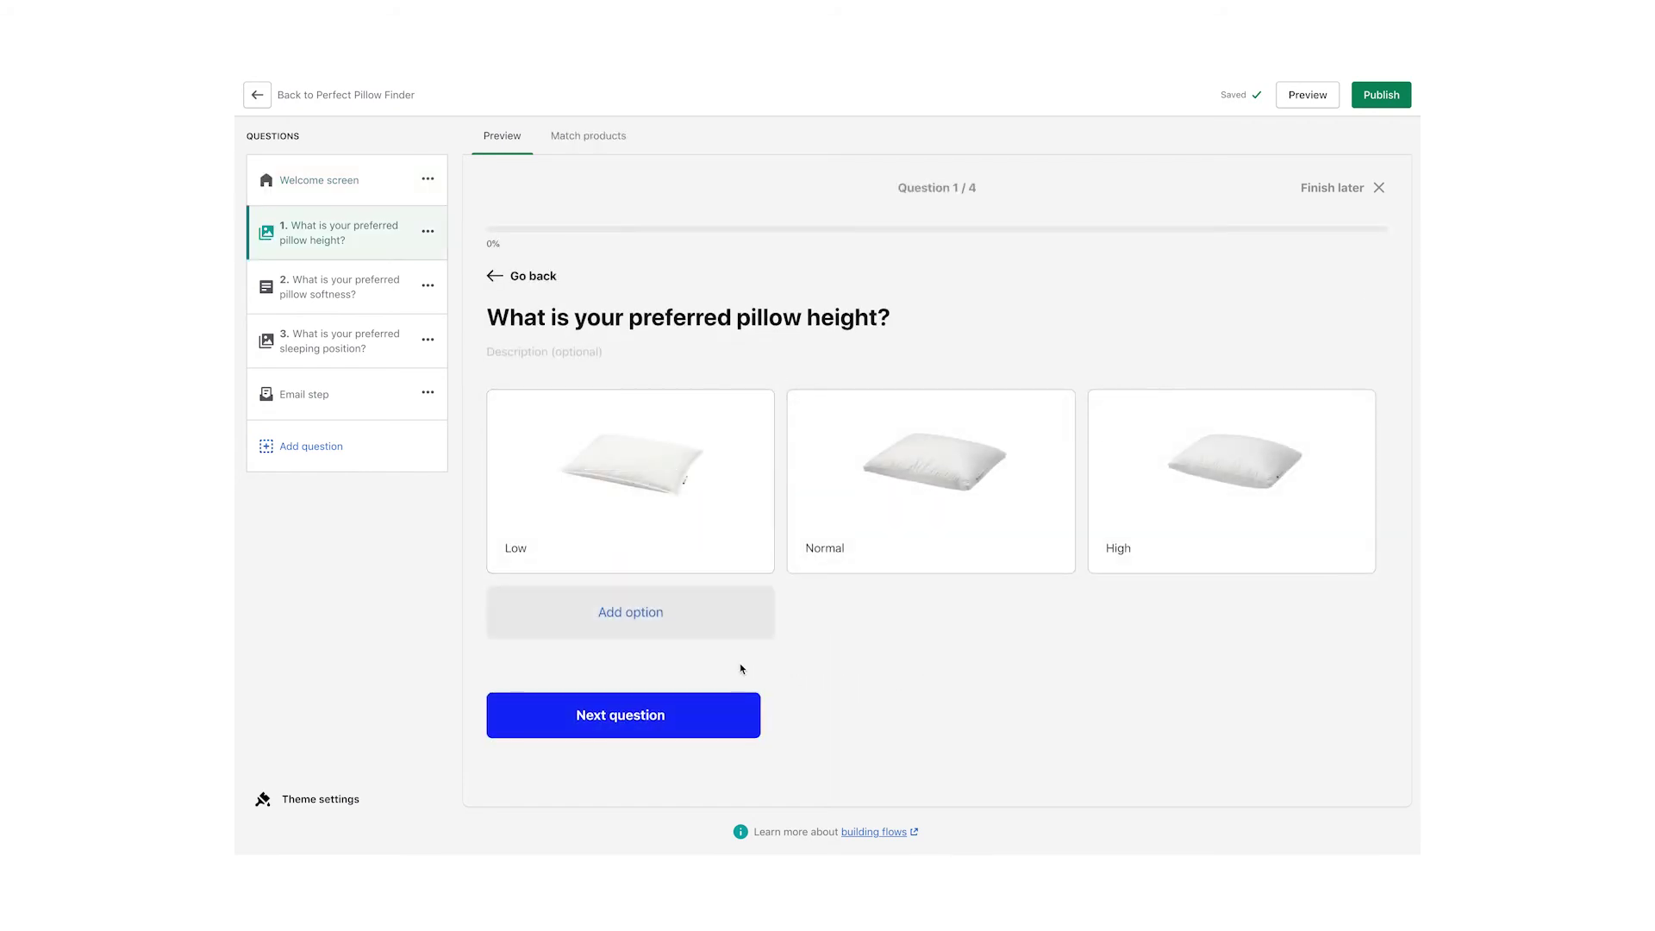
{"action": "left_click", "coordinate": [676, 714]}
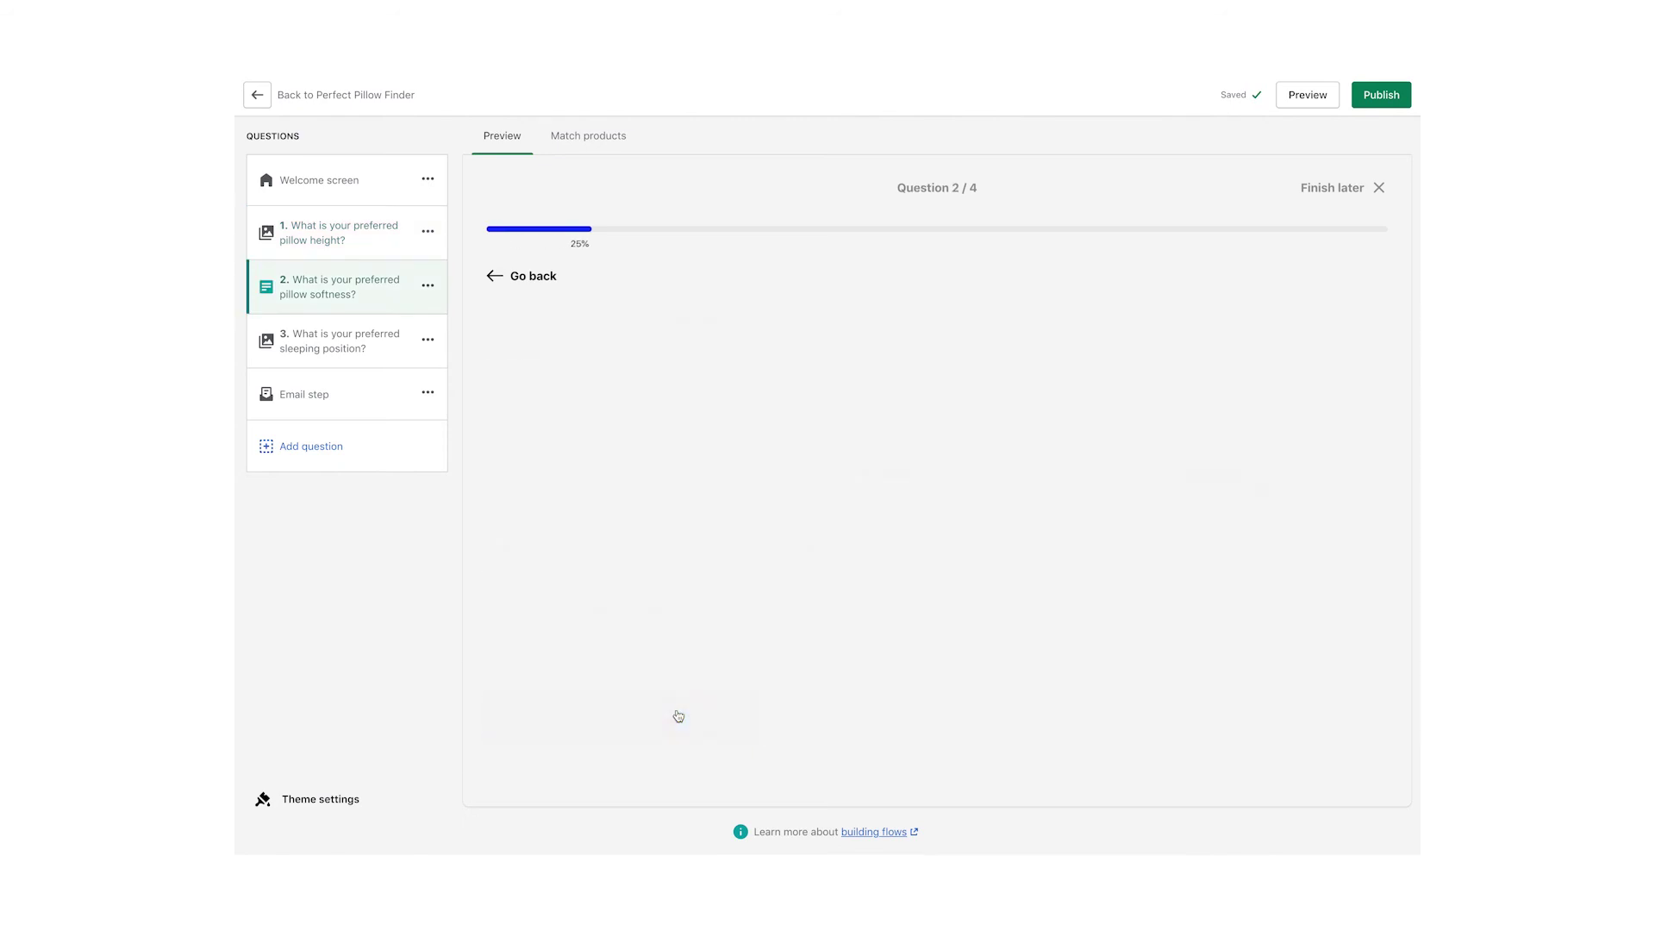
{"action": "left_click", "coordinate": [374, 247]}
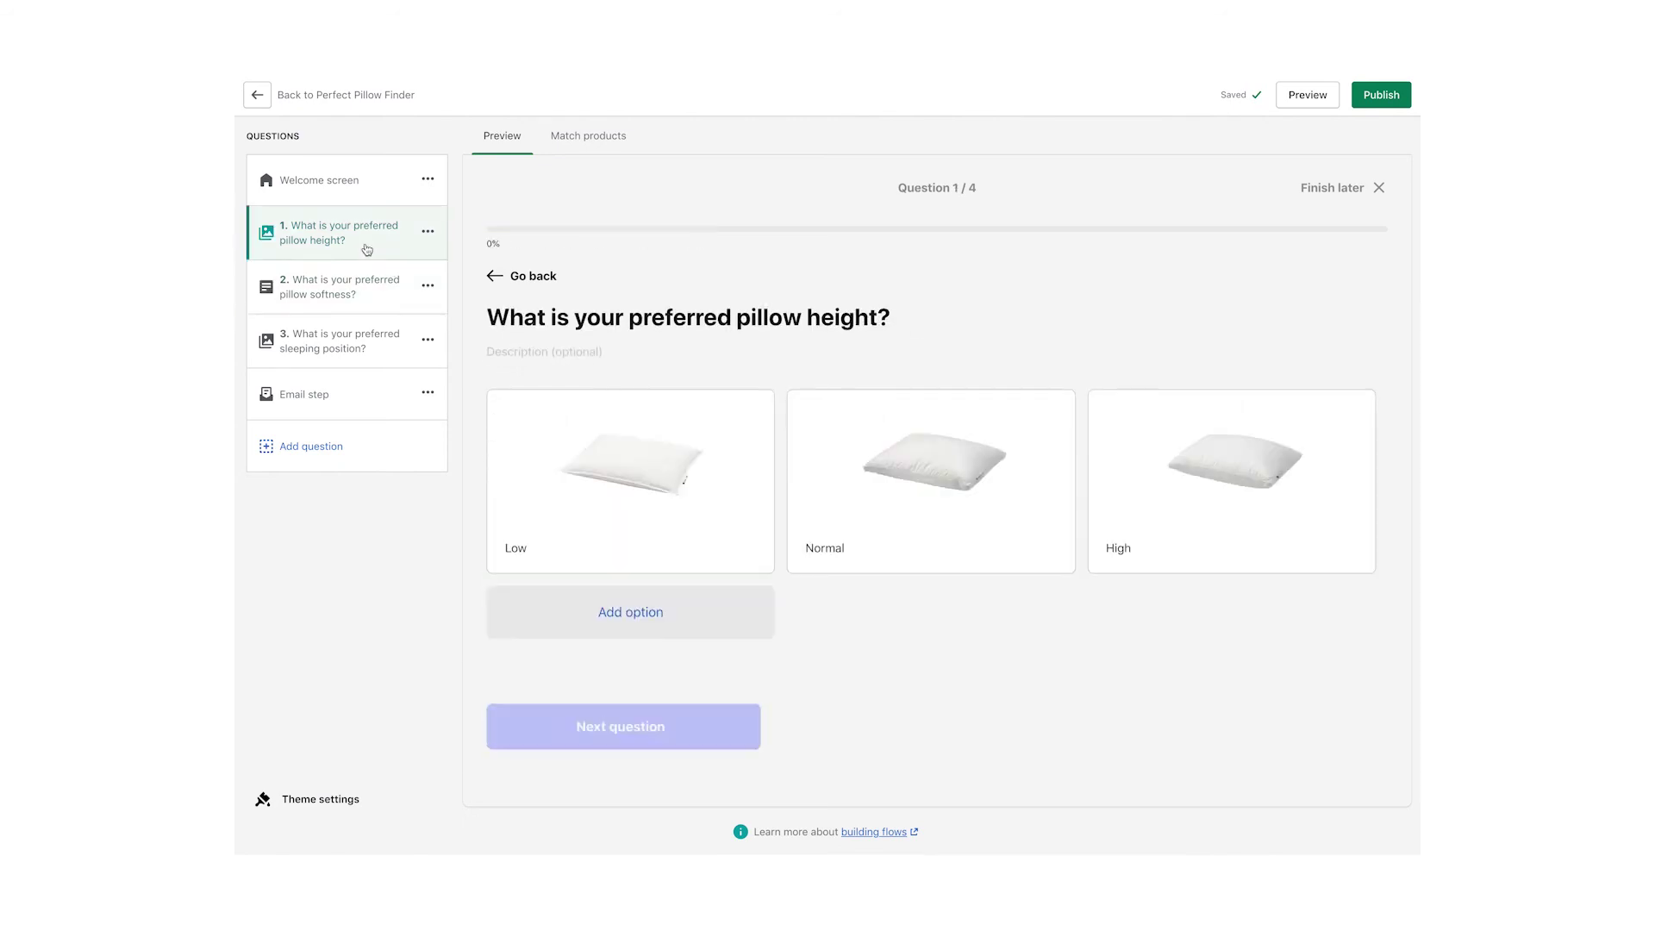
Add the hammock image as the quiz logo and paste a purple primary colour.
{"action": "left_click", "coordinate": [317, 805]}
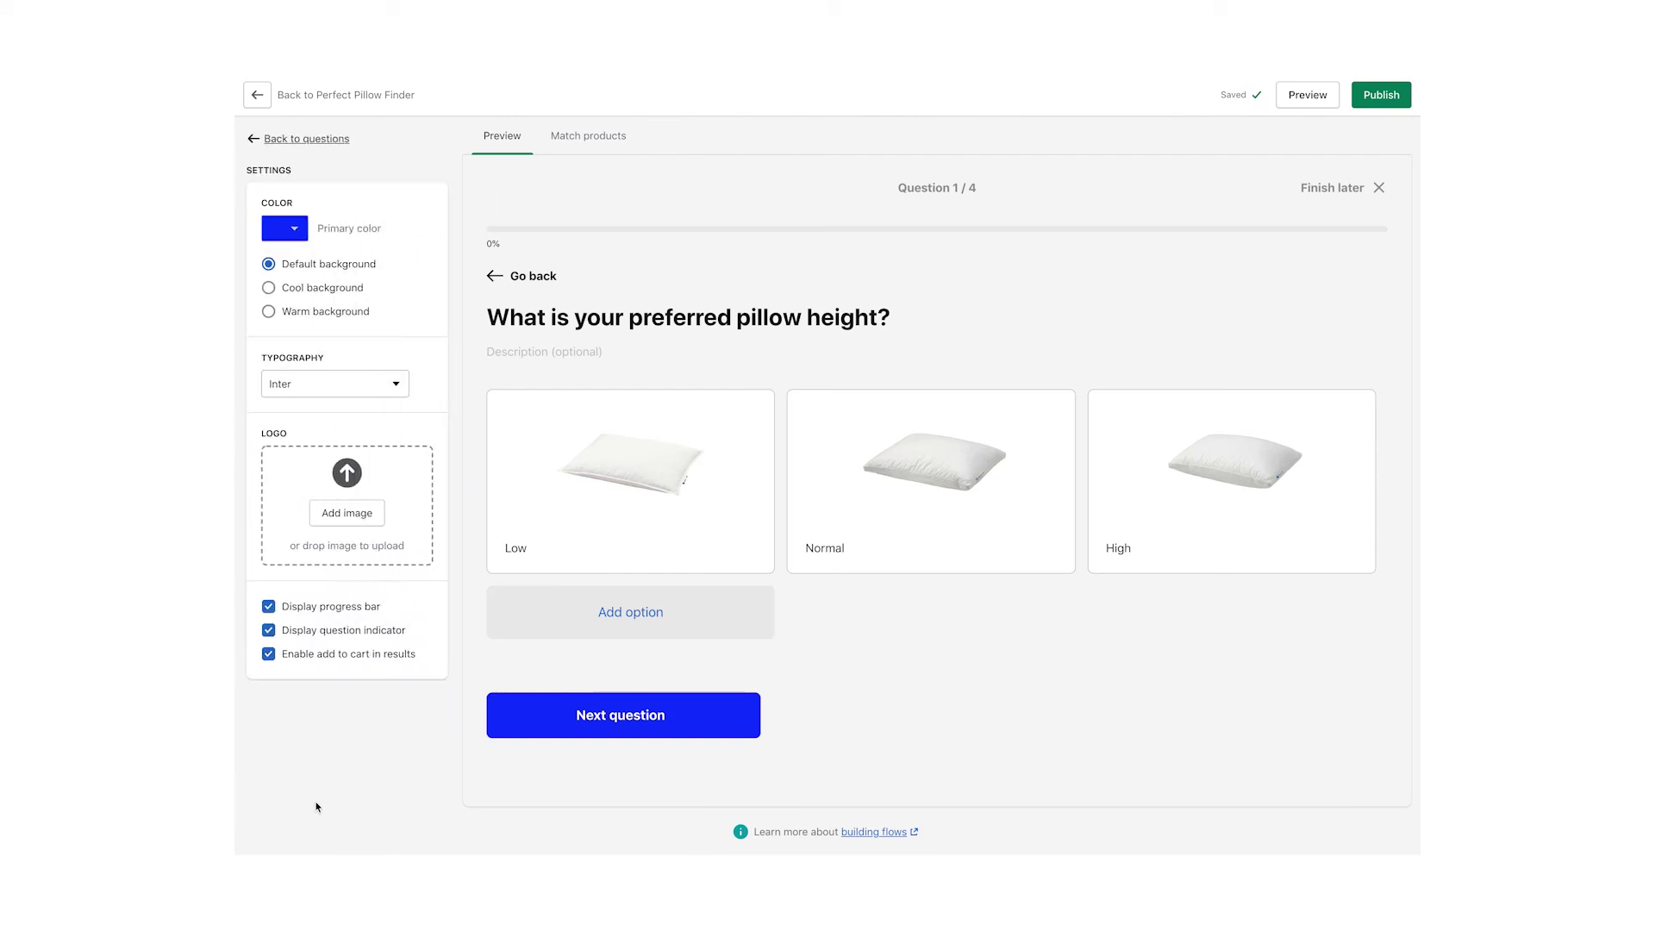
{"action": "left_click_drag", "start_coordinate": [638, 327], "coordinate": [345, 501]}
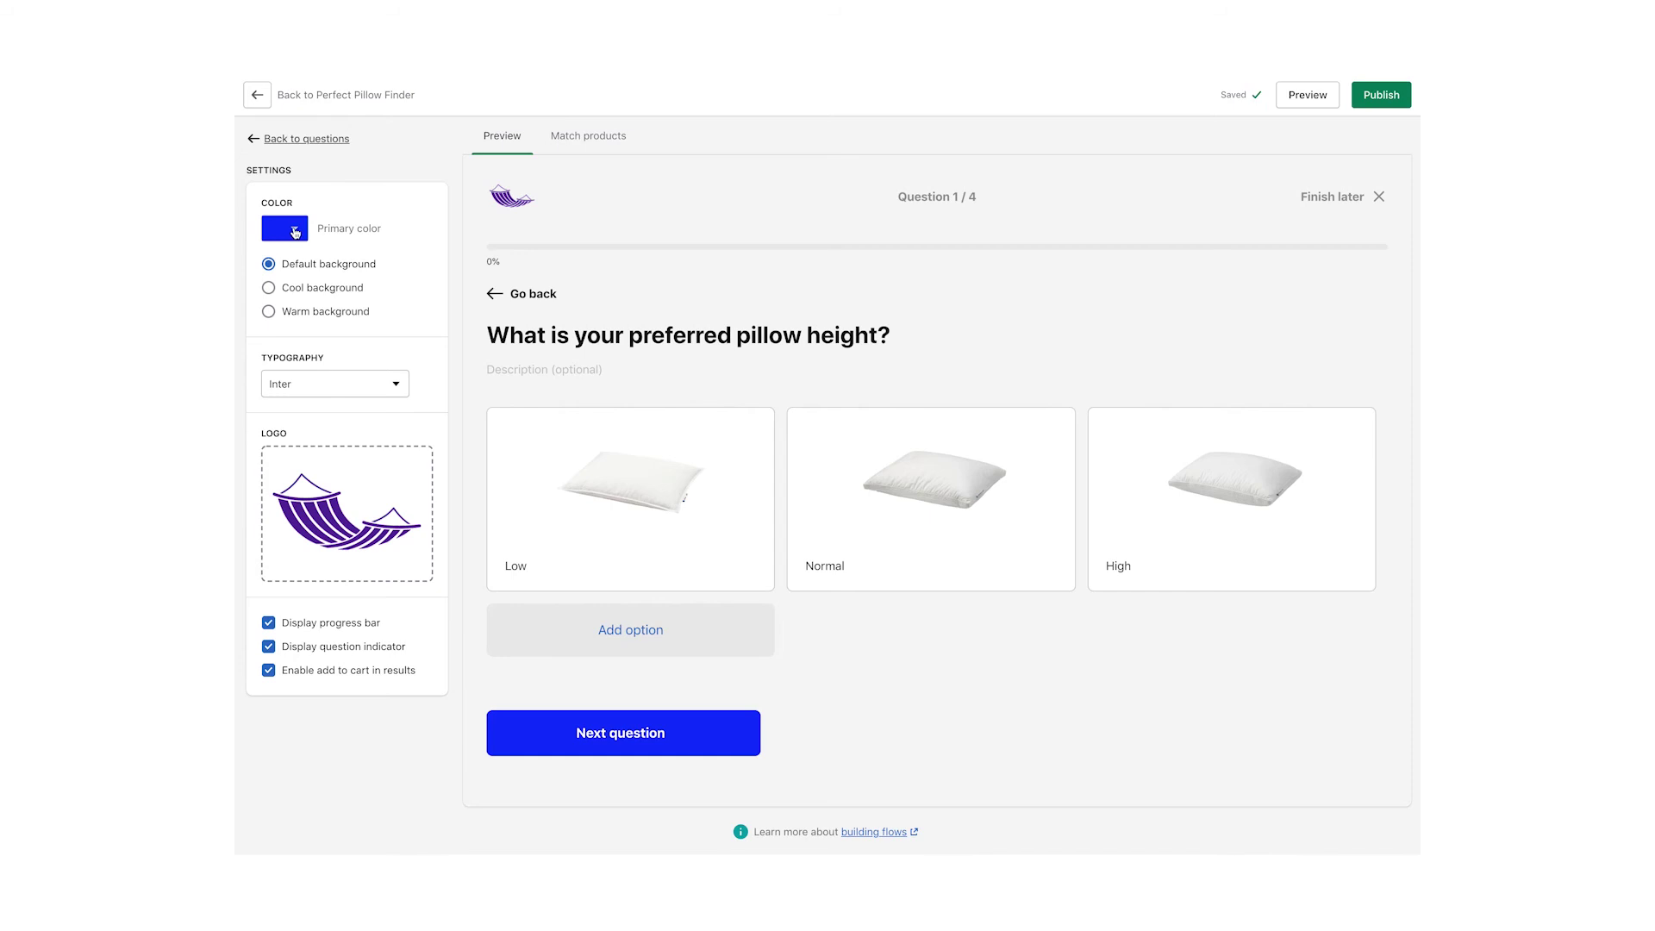
{"action": "left_click", "coordinate": [295, 232]}
{"action": "key", "text": "ctrl+v"}
{"action": "left_click", "coordinate": [441, 405]}
Choose the Cool background and keep Inter as the font.
{"action": "left_click", "coordinate": [268, 289]}
{"action": "left_click", "coordinate": [269, 312]}
{"action": "left_click", "coordinate": [269, 292]}
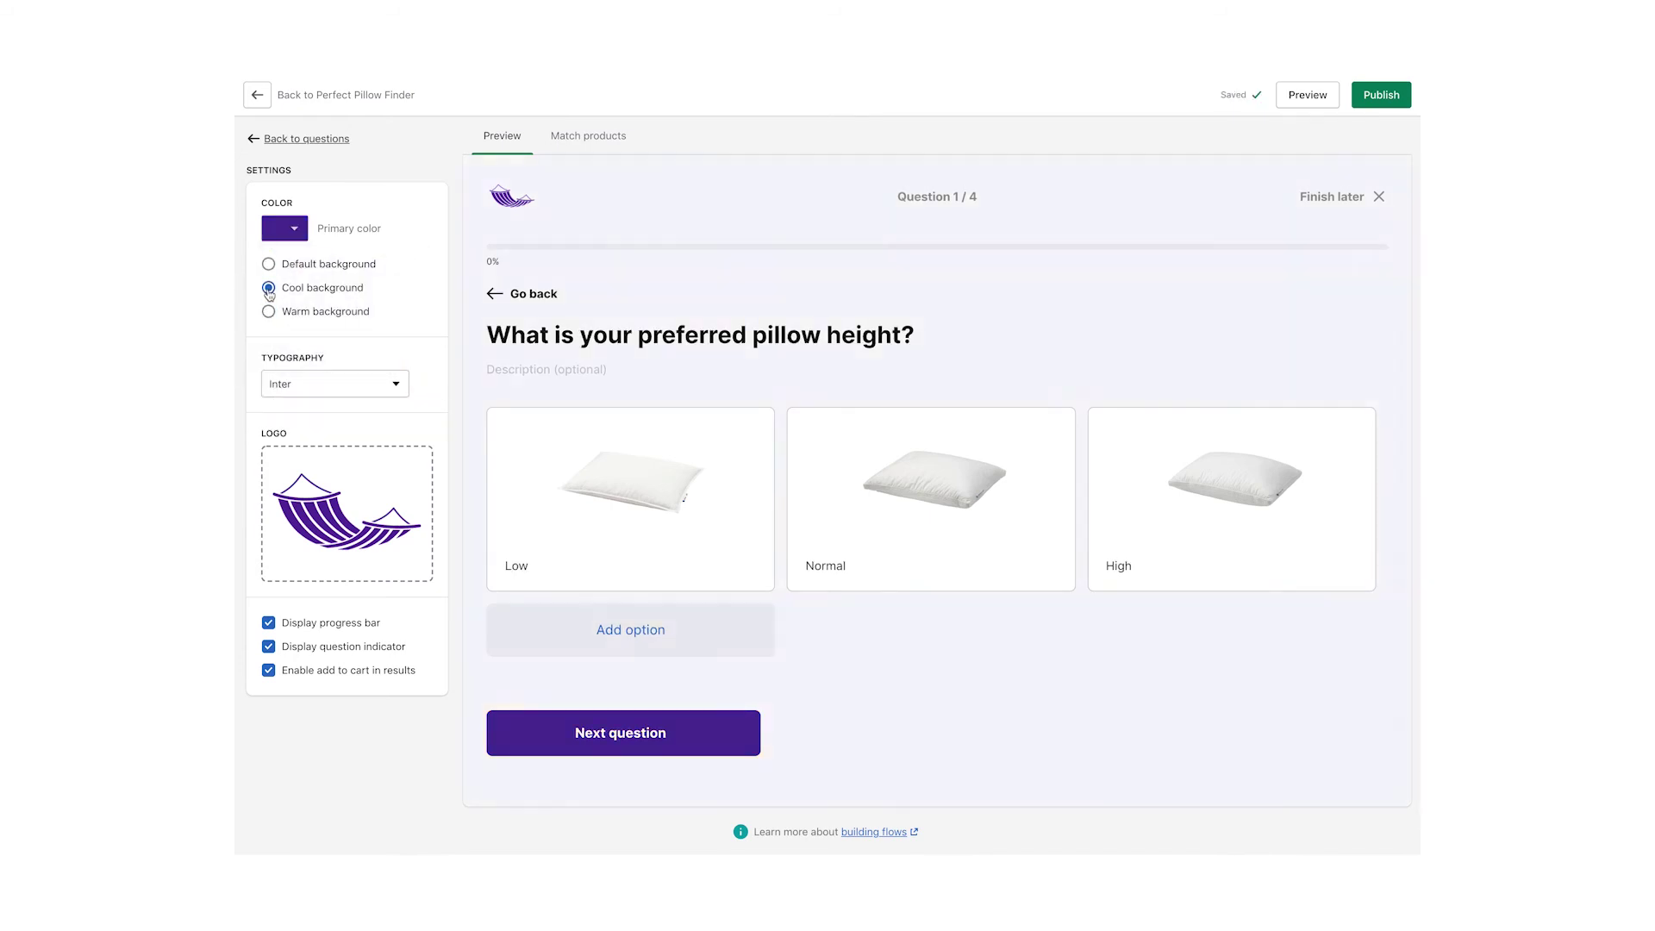
{"action": "left_click", "coordinate": [358, 384]}
{"action": "left_click", "coordinate": [445, 370]}
Keep the progress bar and question indicator visible, then return to the questions list.
{"action": "left_click", "coordinate": [269, 624]}
{"action": "left_click", "coordinate": [269, 645]}
{"action": "left_click", "coordinate": [270, 643]}
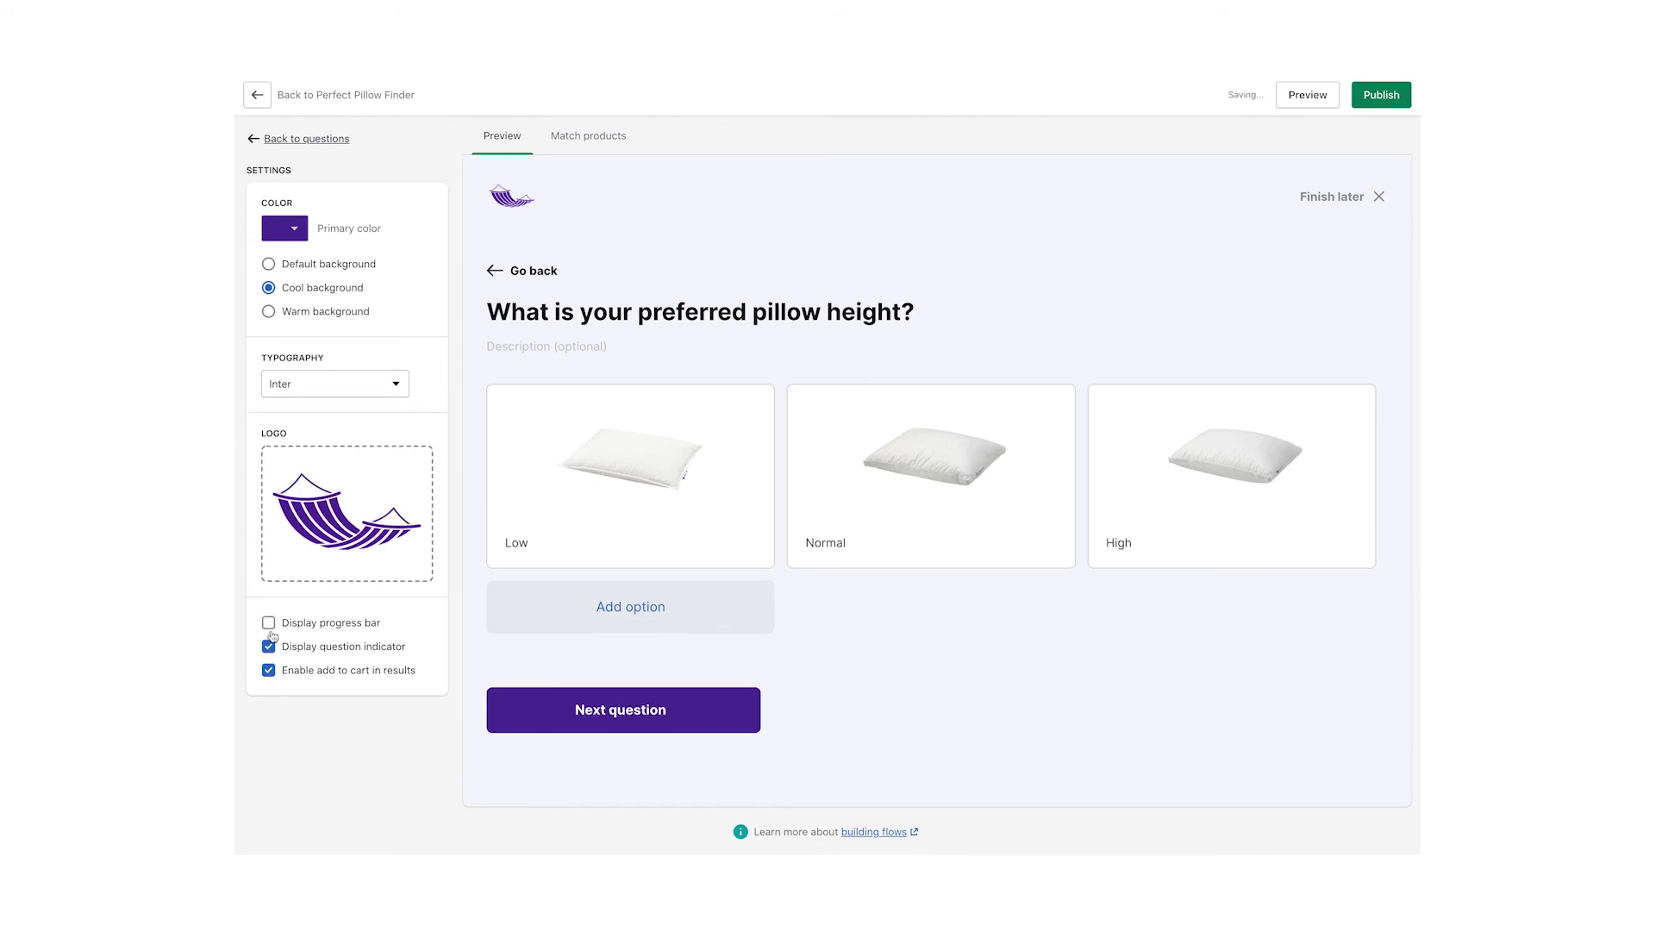
{"action": "left_click", "coordinate": [269, 623]}
{"action": "left_click", "coordinate": [301, 140]}
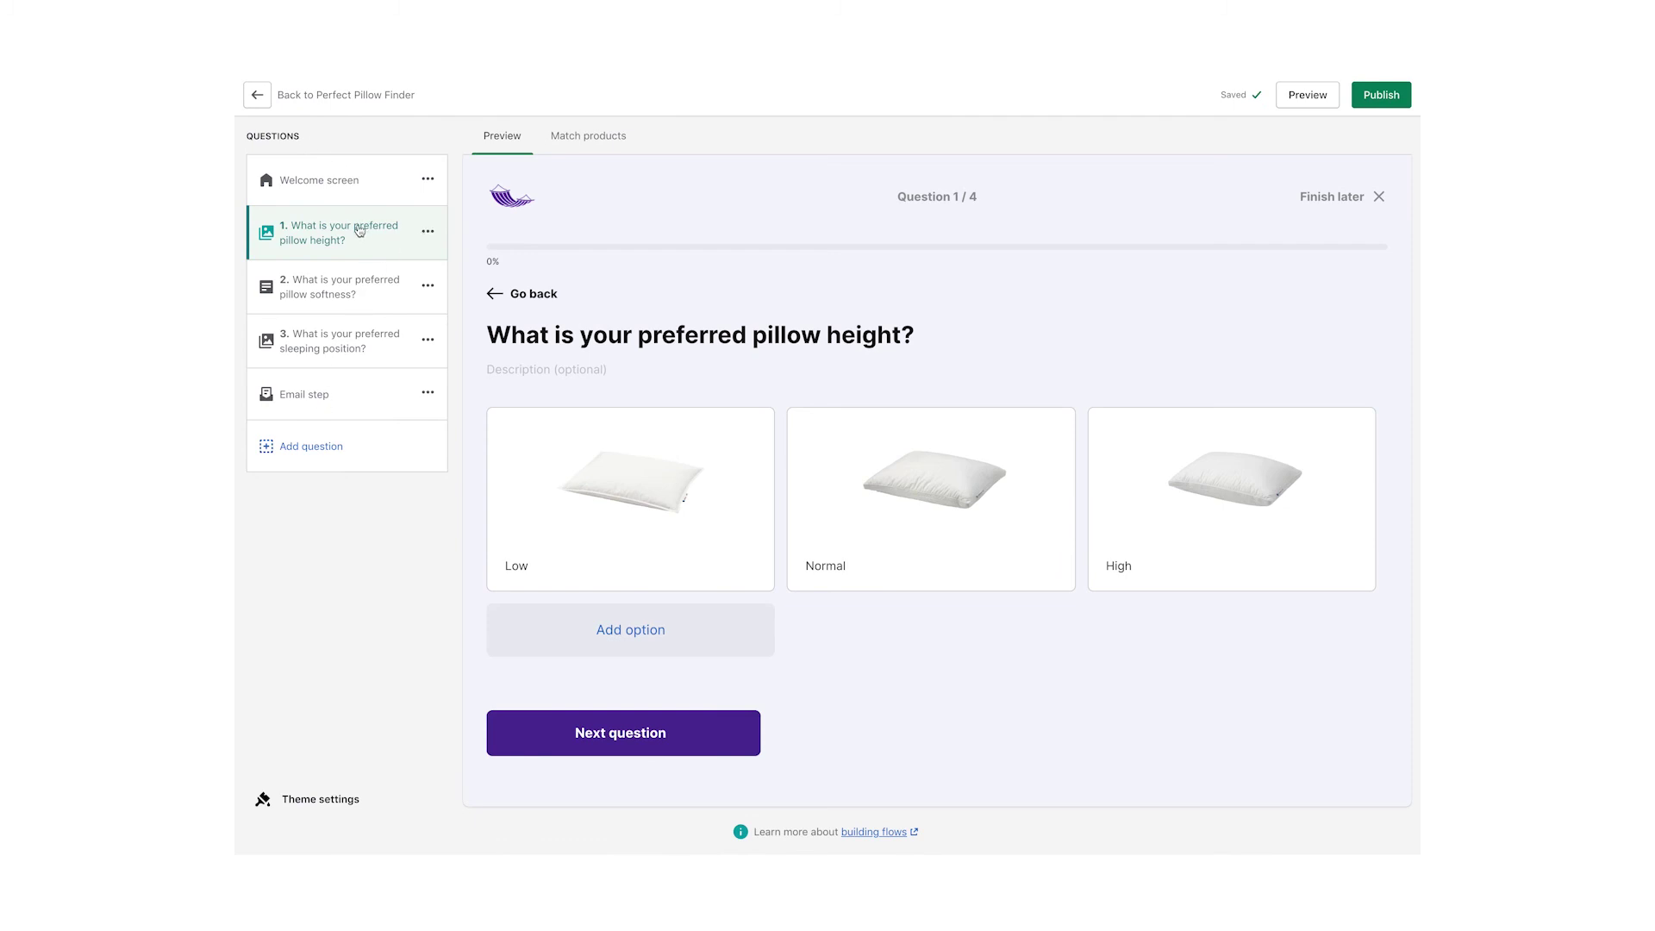
Publish the quiz and the Perfect Pillow Finder flow, then copy its public link.
{"action": "left_click", "coordinate": [1389, 100]}
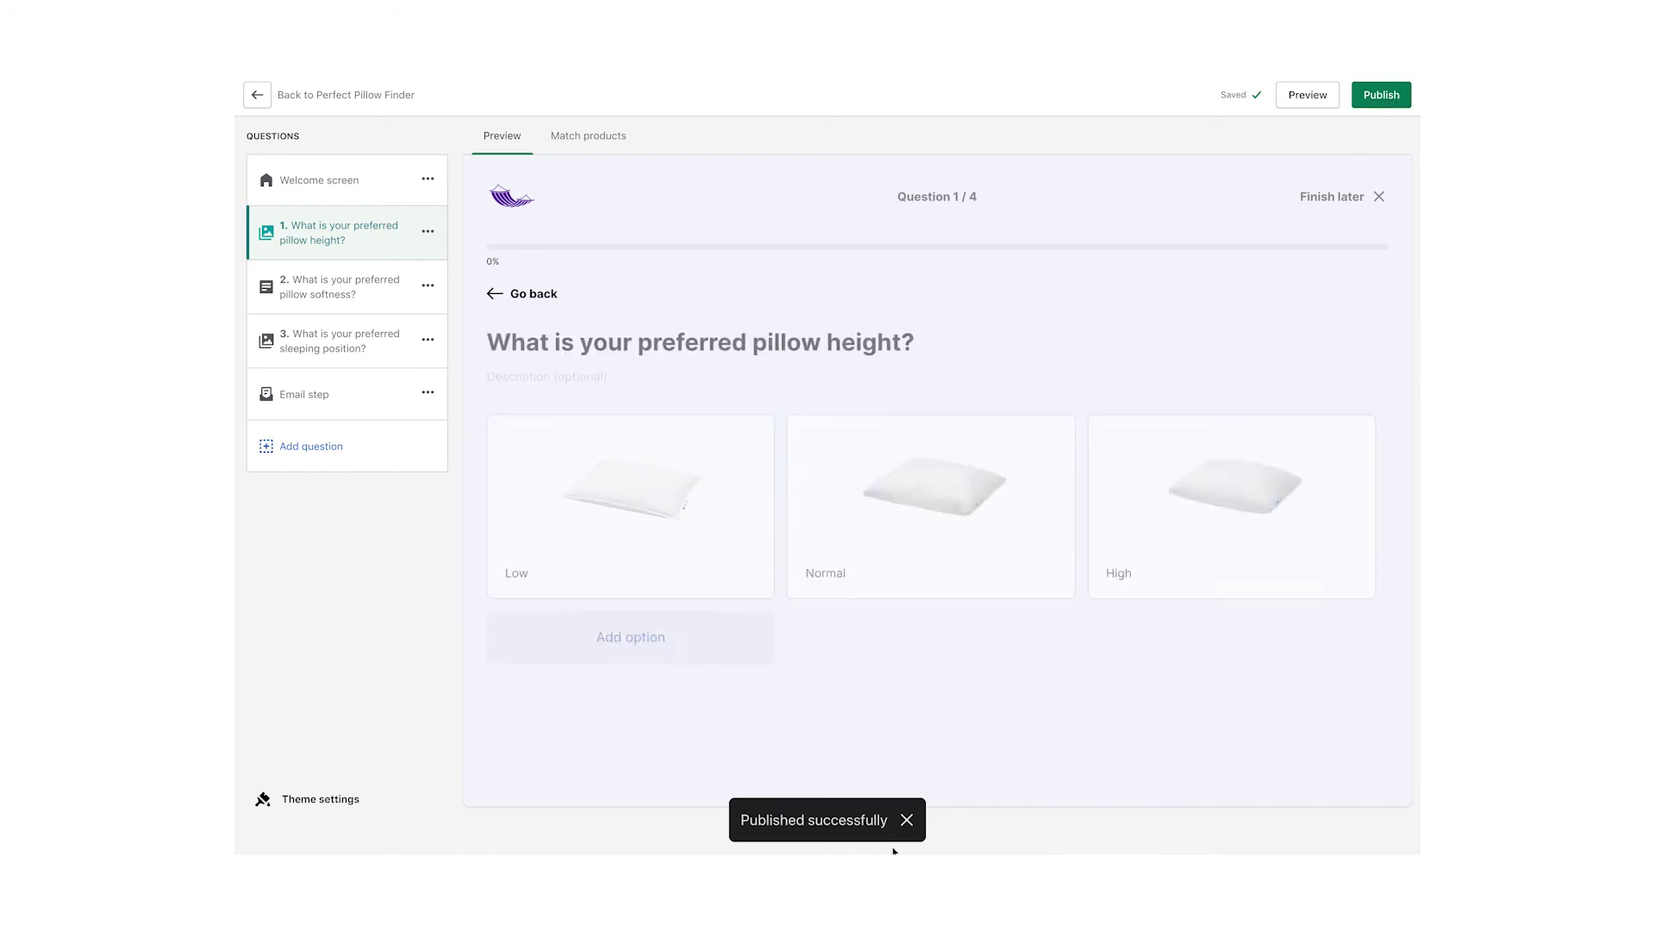
{"action": "left_click", "coordinate": [257, 96]}
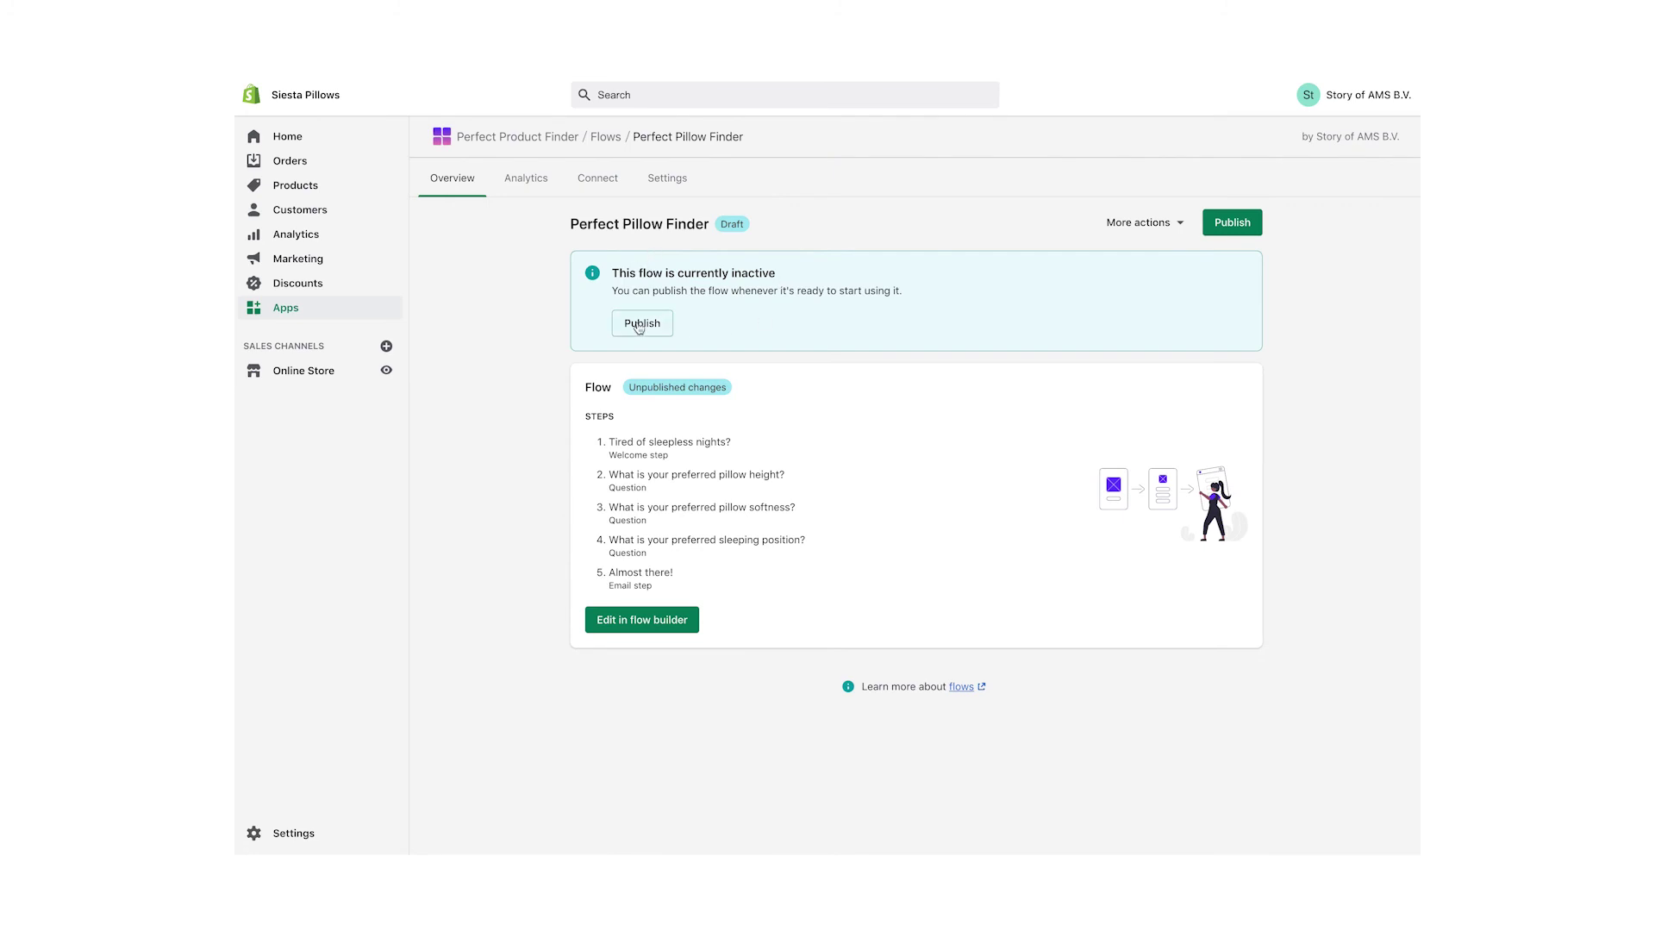
{"action": "left_click", "coordinate": [1233, 224]}
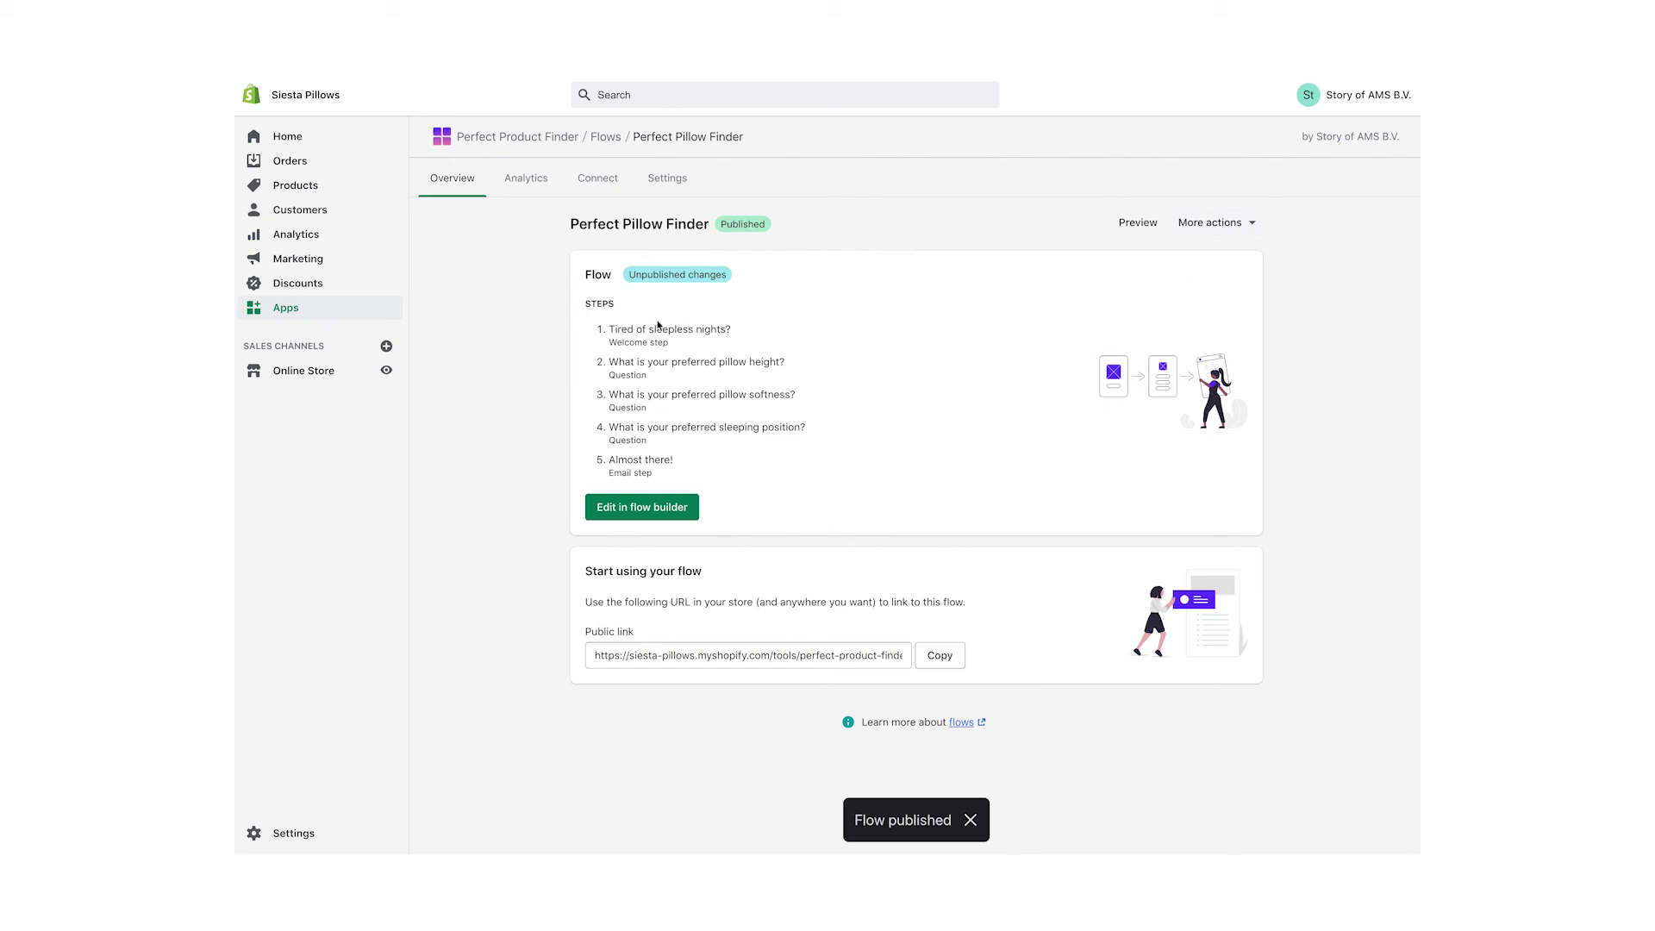
{"action": "triple_click", "coordinate": [866, 657]}
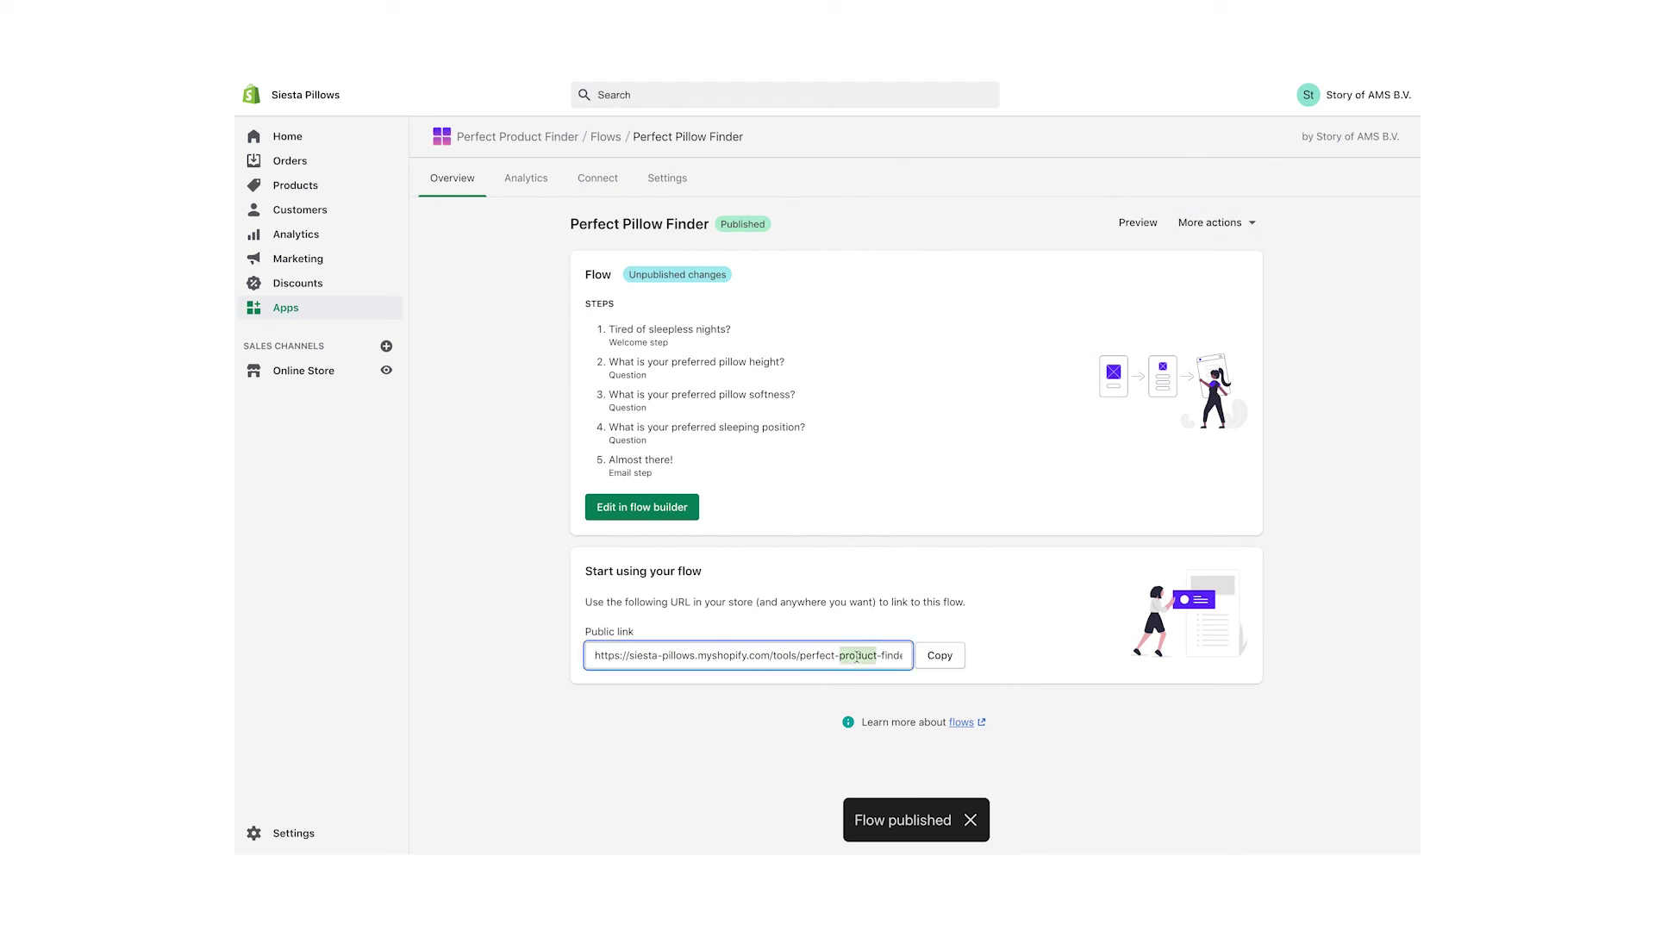
{"action": "left_click", "coordinate": [765, 725]}
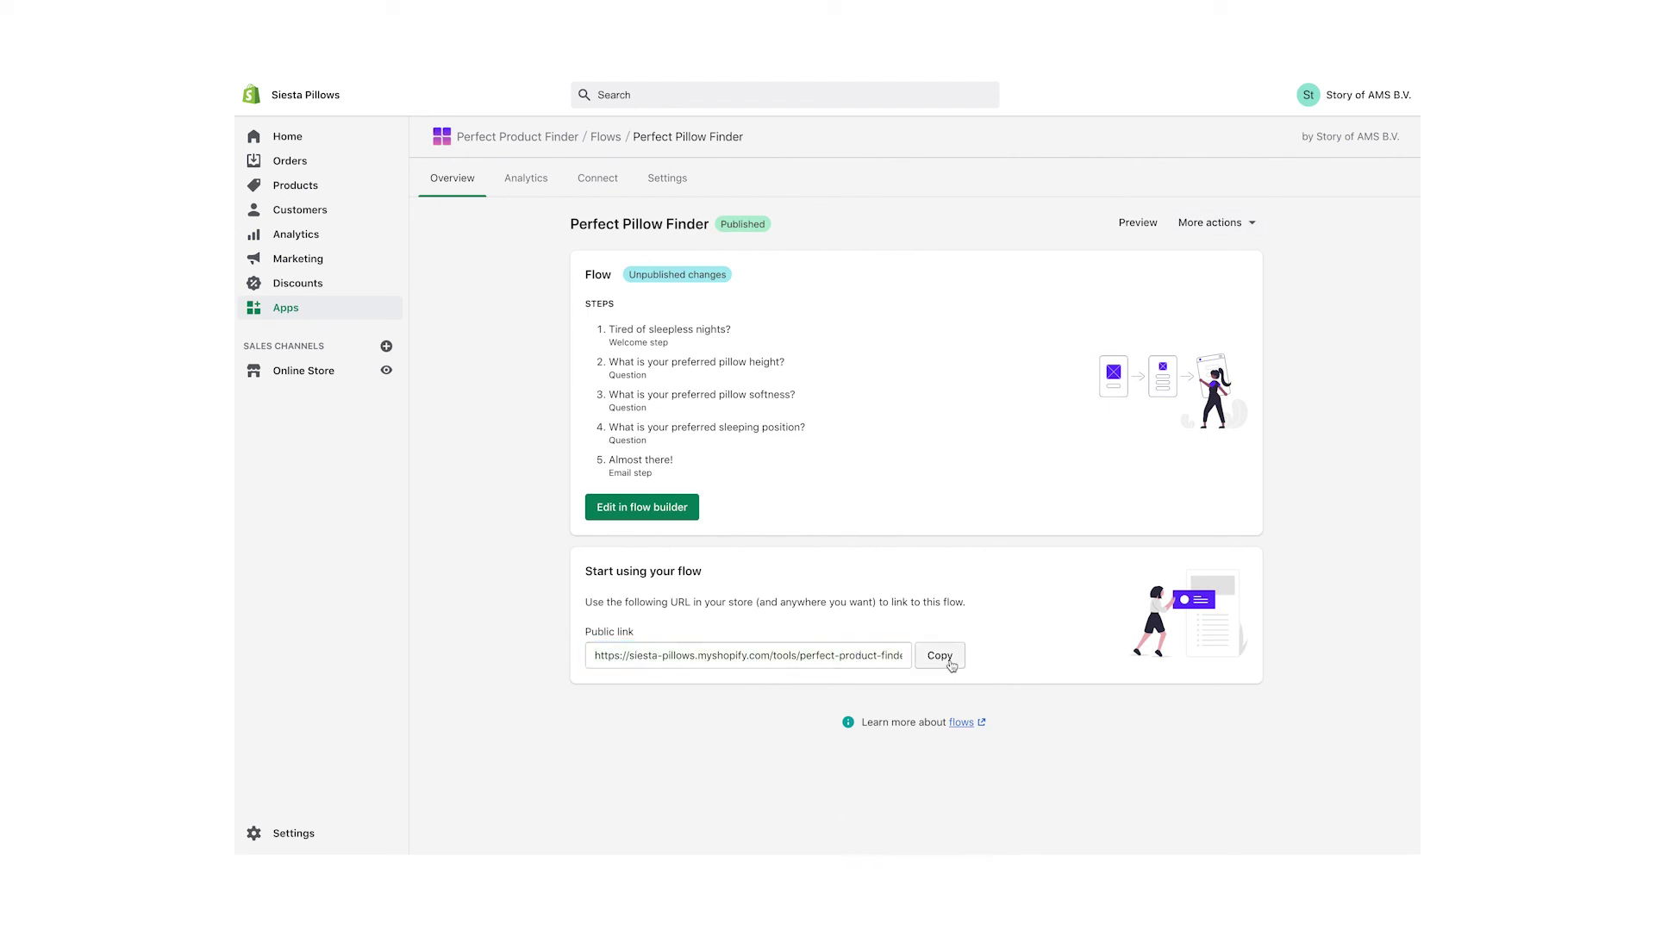